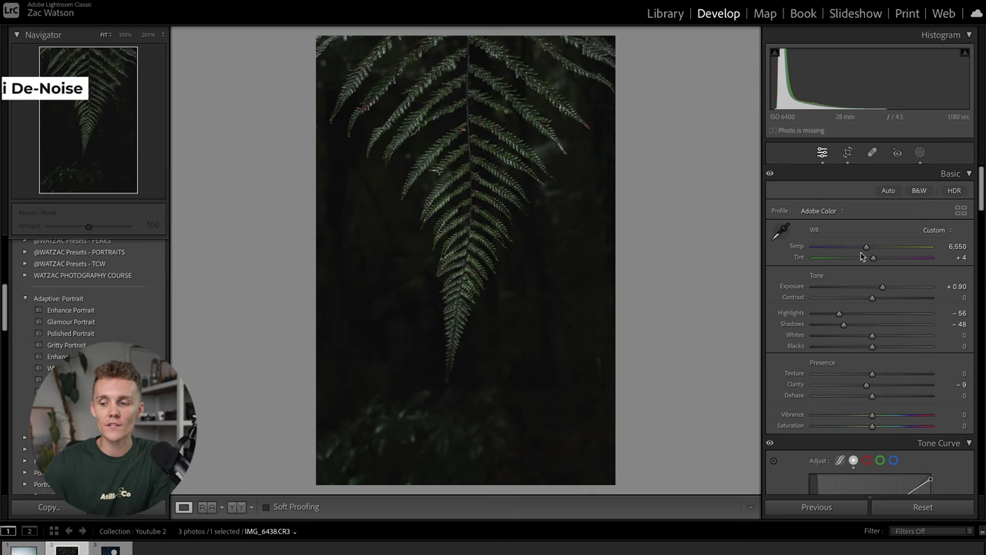
# - Scroll down to Detail and launch Denoise for the fern photo, opening Enhance Preview
pyautogui.scroll(-10, 845, 311)
pyautogui.scroll(-12, 844, 311)
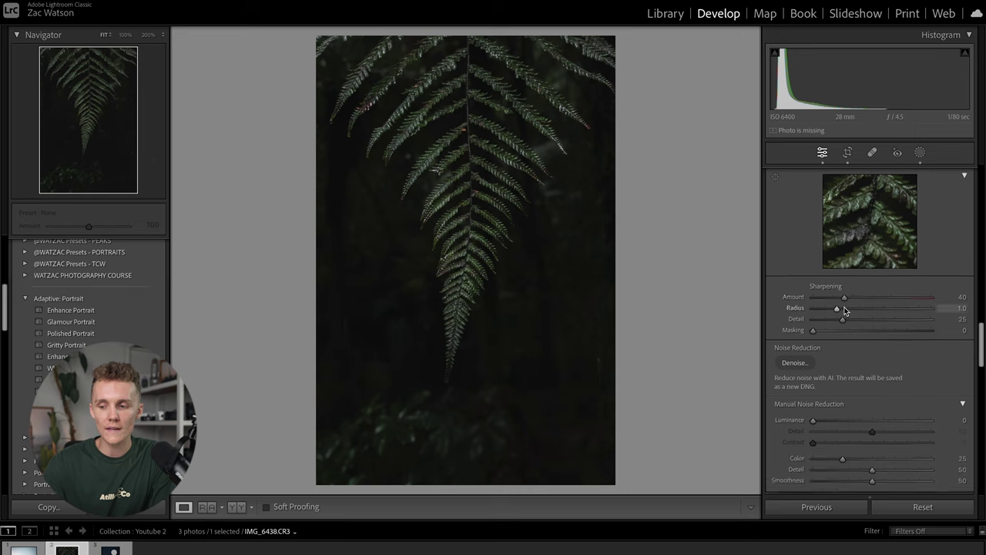
pyautogui.scroll(-2, 840, 431)
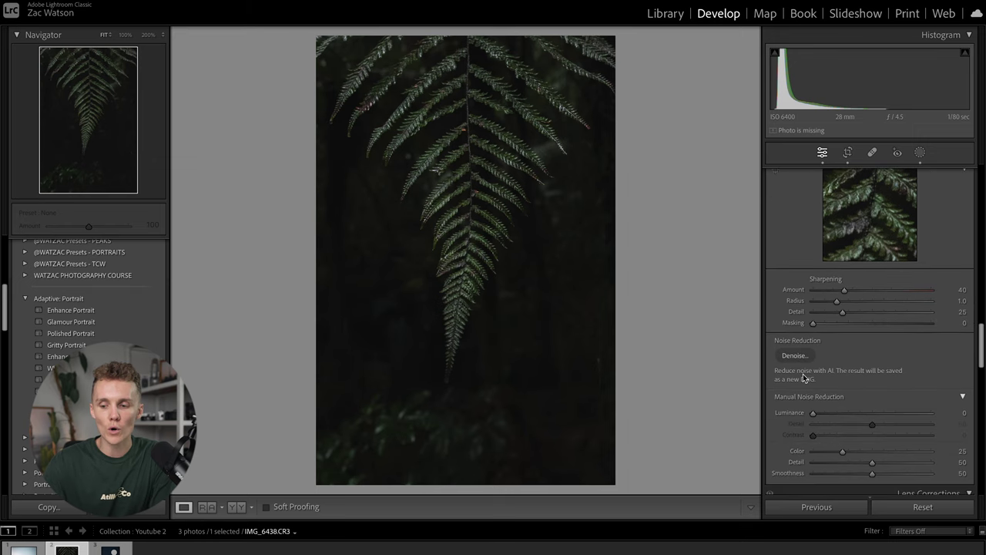
pyautogui.click(796, 358)
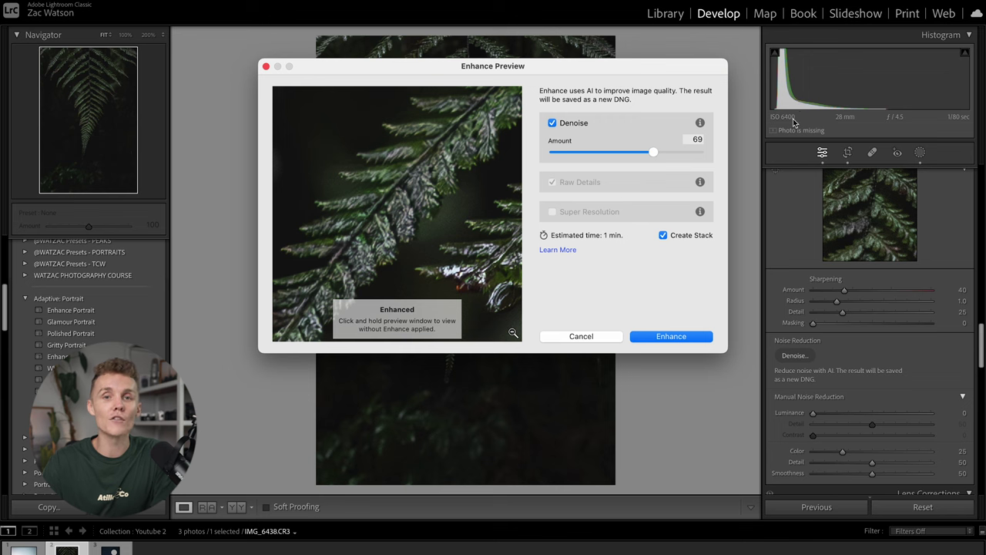
# - Test Denoise amounts 100 and 1, settle on 51, compare with the original, then enhance to DNG
pyautogui.click(334, 115)
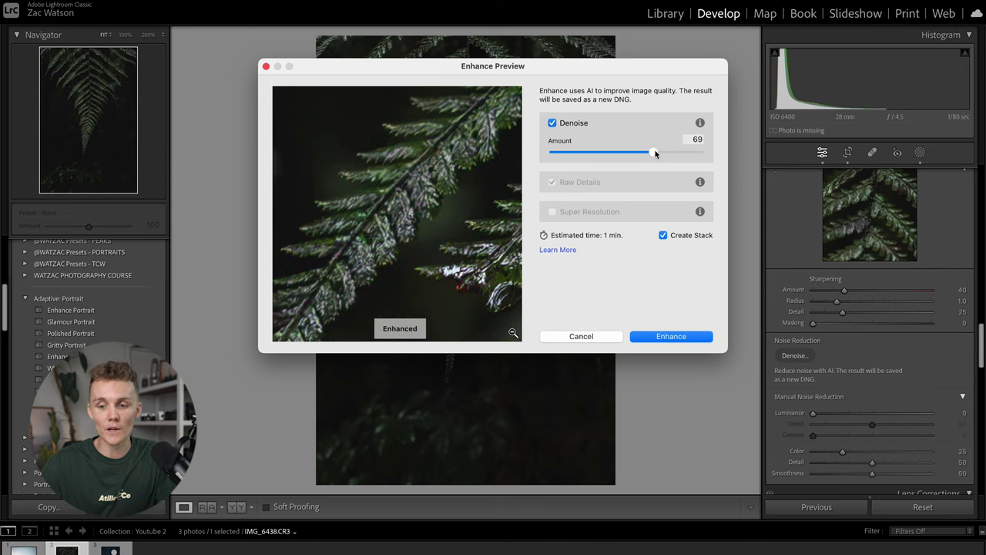
pyautogui.moveTo(654, 153); pyautogui.dragTo(807, 153)
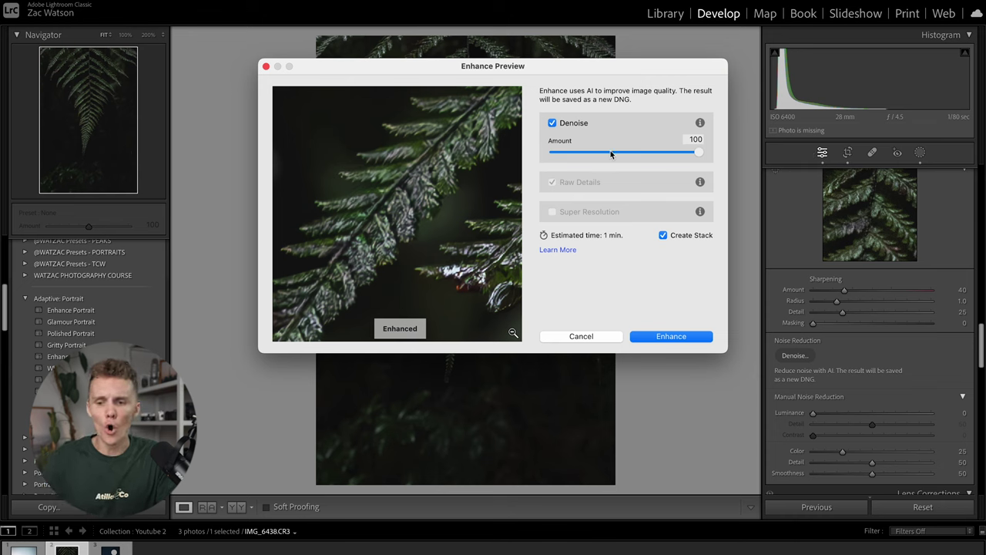
pyautogui.moveTo(610, 154); pyautogui.dragTo(483, 153)
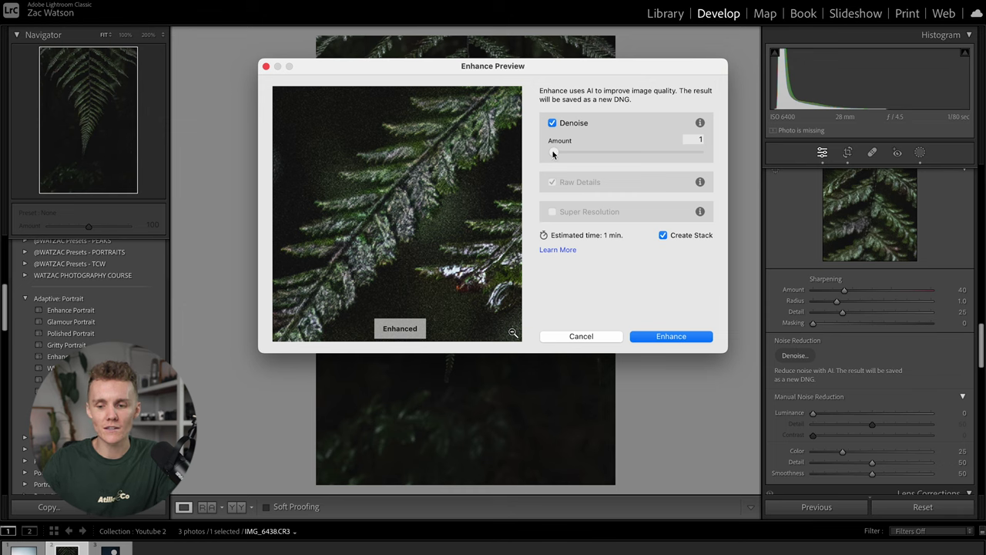
pyautogui.click(624, 156)
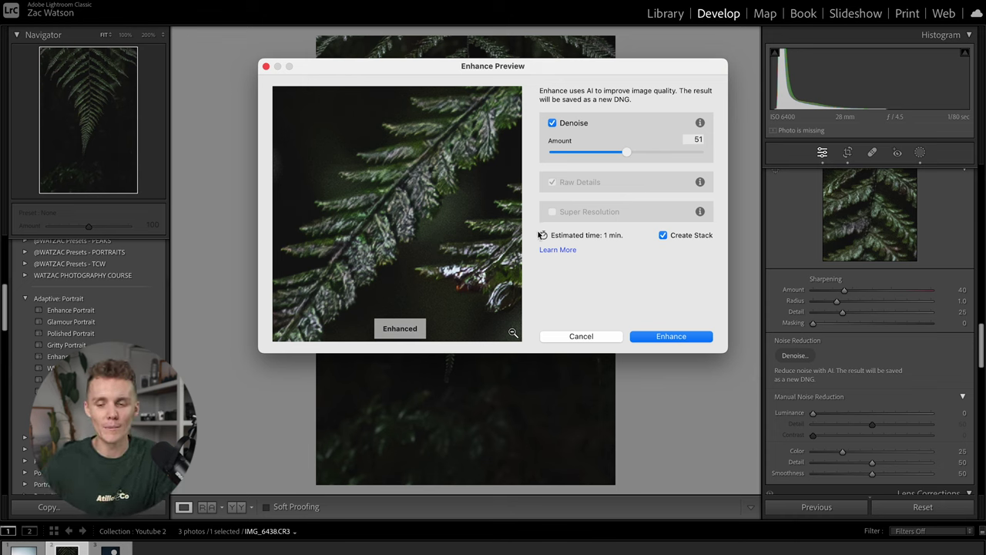
pyautogui.click(447, 247)
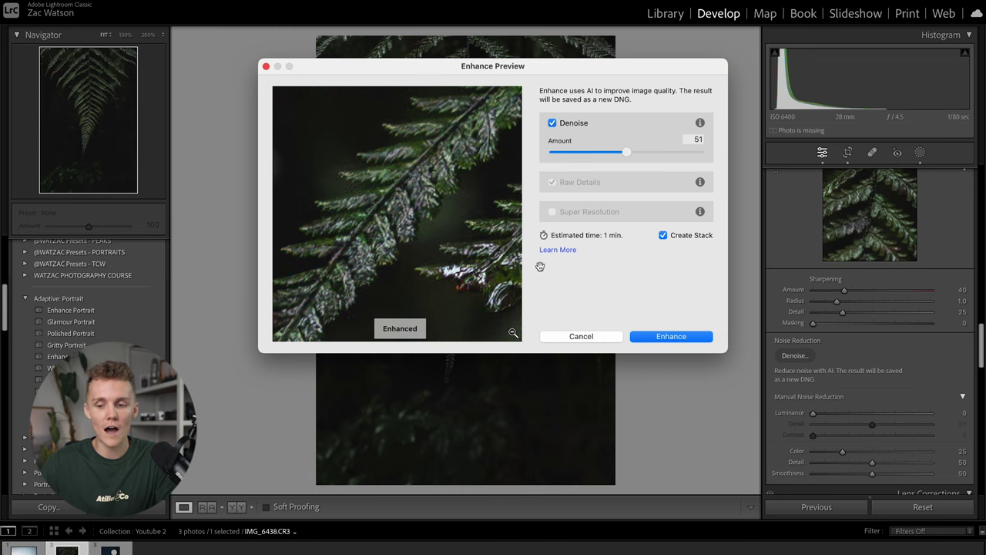
pyautogui.click(683, 337)
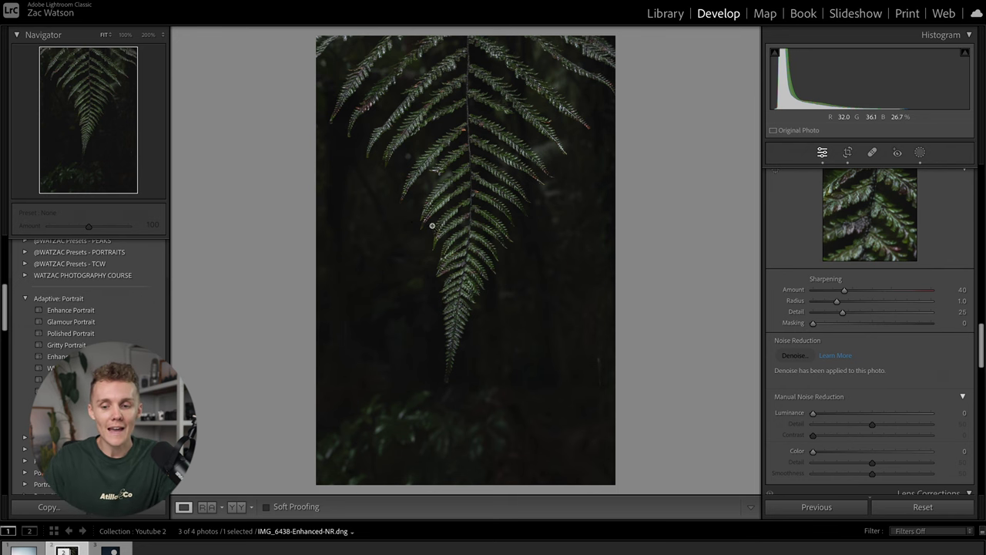
# - Zoom into the denoised fern photo at 200%
pyautogui.click(432, 226)
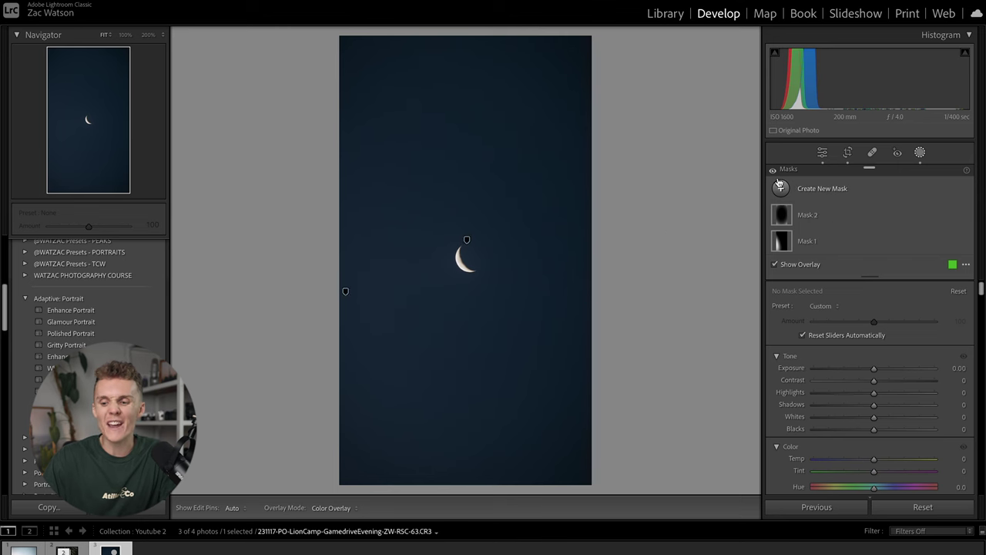
# - Add a radial gradient mask and centre it on the moon
pyautogui.click(780, 188)
pyautogui.click(847, 325)
pyautogui.moveTo(426, 187); pyautogui.dragTo(655, 503)
pyautogui.moveTo(455, 288); pyautogui.dragTo(491, 347)
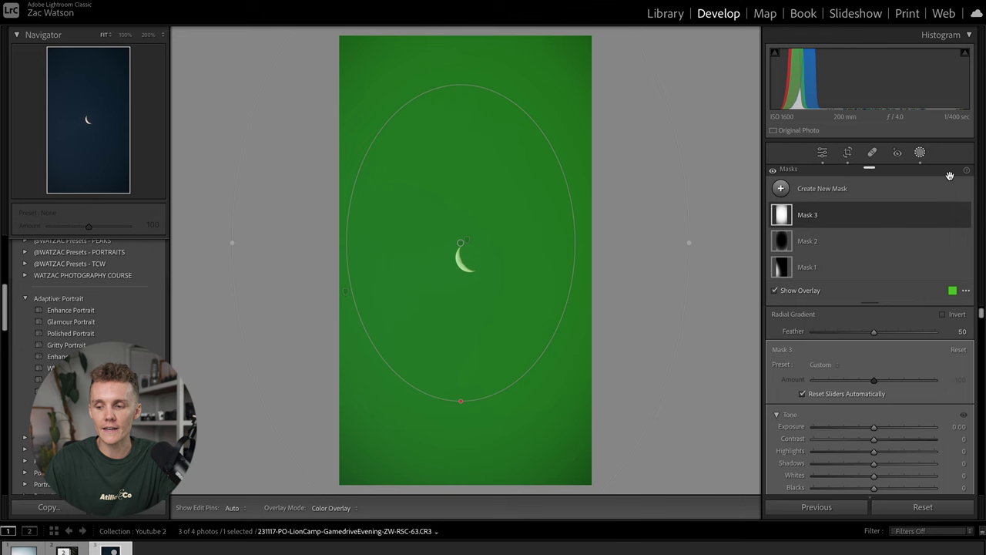
# - Change the mask overlay colour to magenta
pyautogui.click(953, 293)
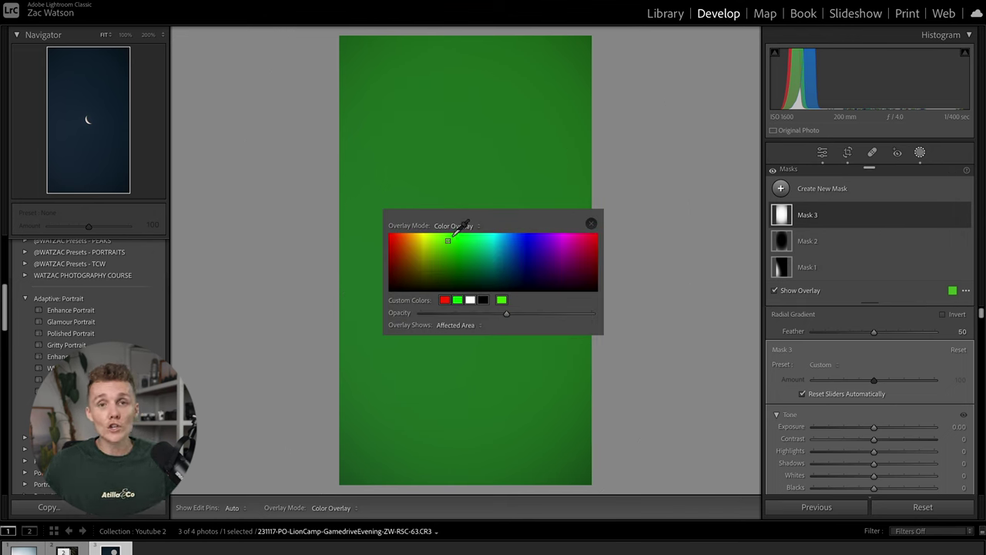
pyautogui.moveTo(525, 233); pyautogui.dragTo(594, 236)
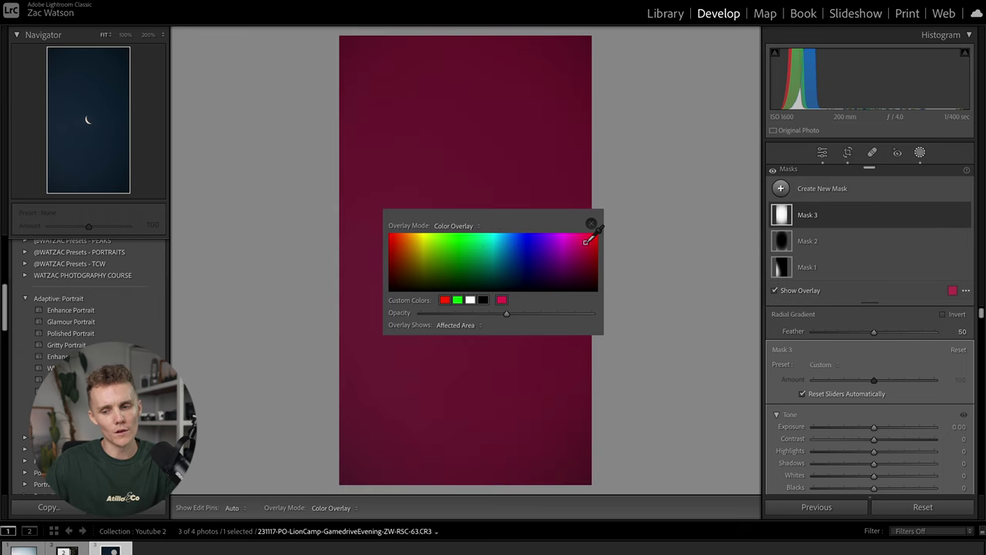
pyautogui.click(635, 250)
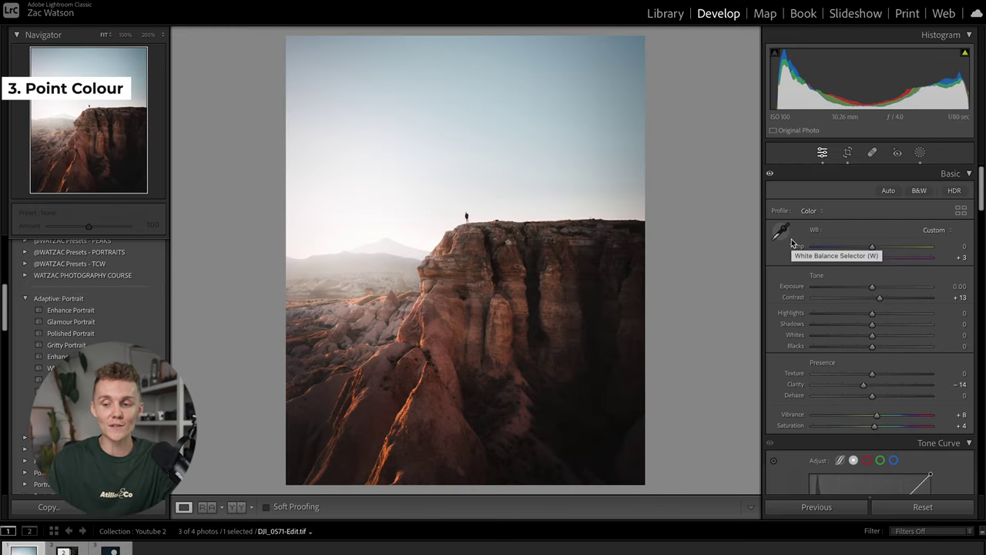
# - Scroll down to the Color Mixer and switch it to Point Color mode
pyautogui.scroll(-10, 856, 376)
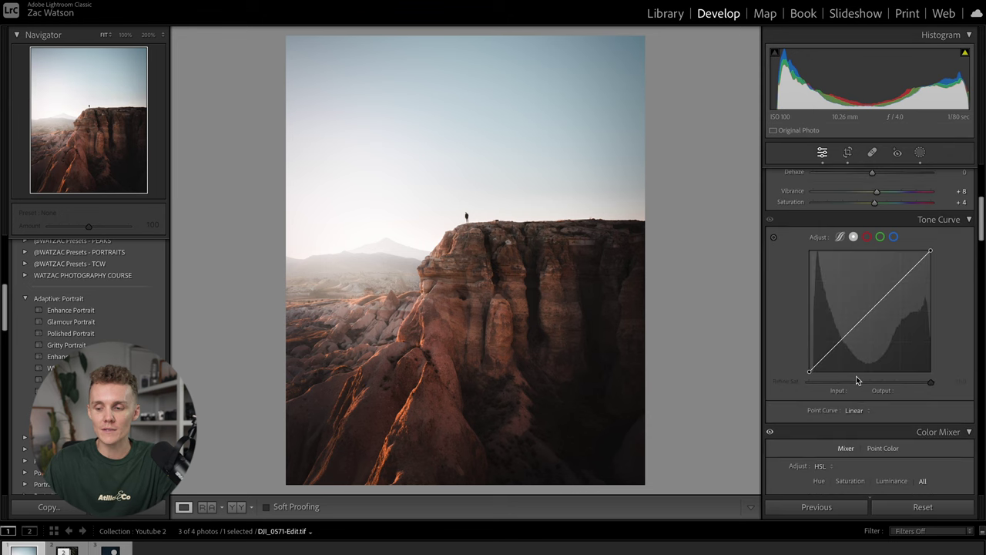
pyautogui.scroll(-2, 856, 376)
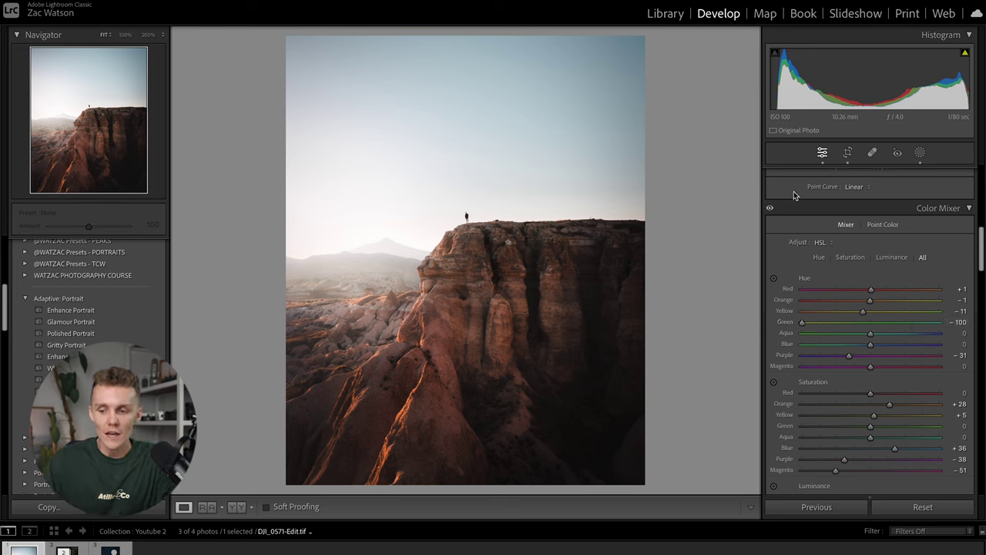
pyautogui.click(884, 226)
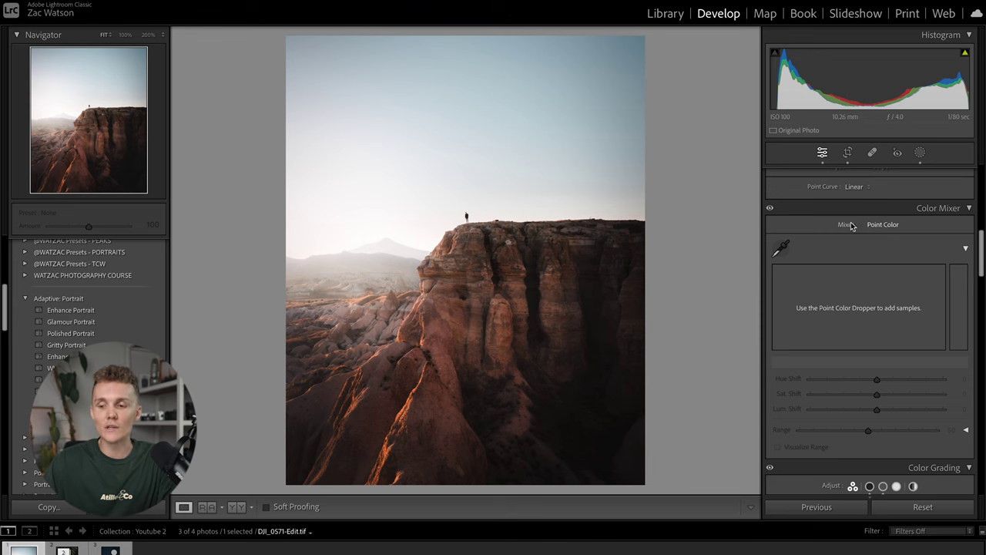
pyautogui.click(846, 224)
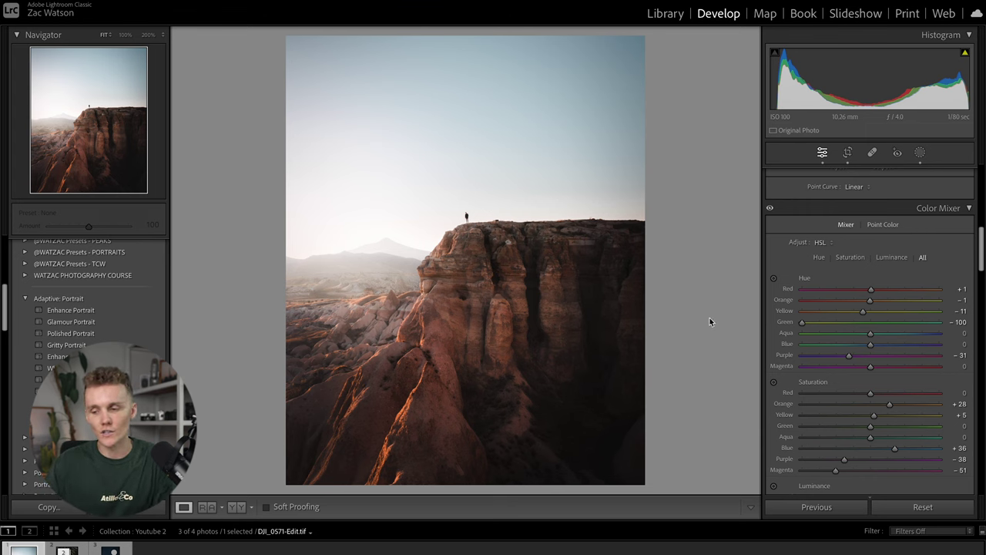
pyautogui.click(882, 224)
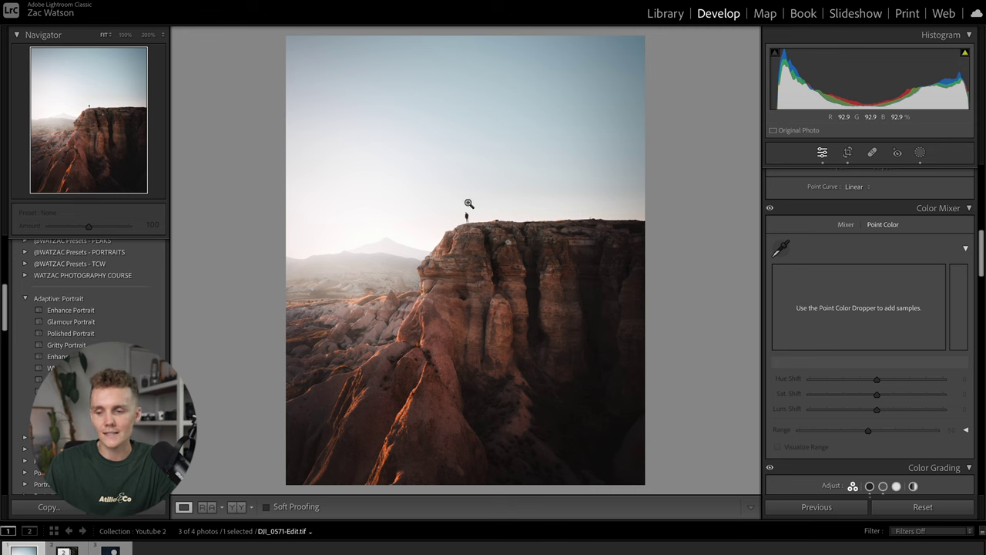
# - Inspect the cliff photo's sky and lower-left rocks at 200% zoom
pyautogui.click(624, 74)
pyautogui.moveTo(572, 186); pyautogui.dragTo(627, 264)
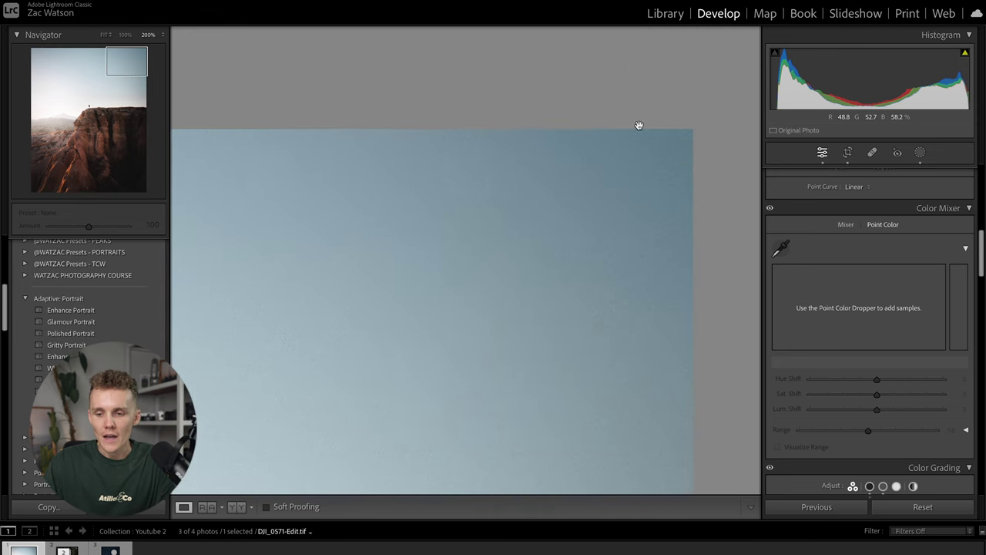
pyautogui.click(681, 164)
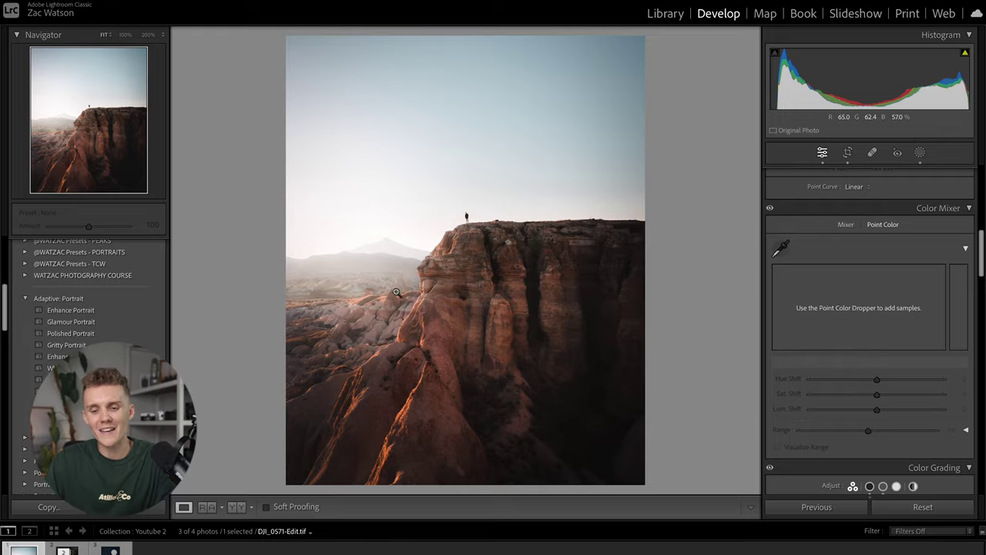
pyautogui.click(449, 296)
pyautogui.moveTo(449, 295); pyautogui.dragTo(546, 159)
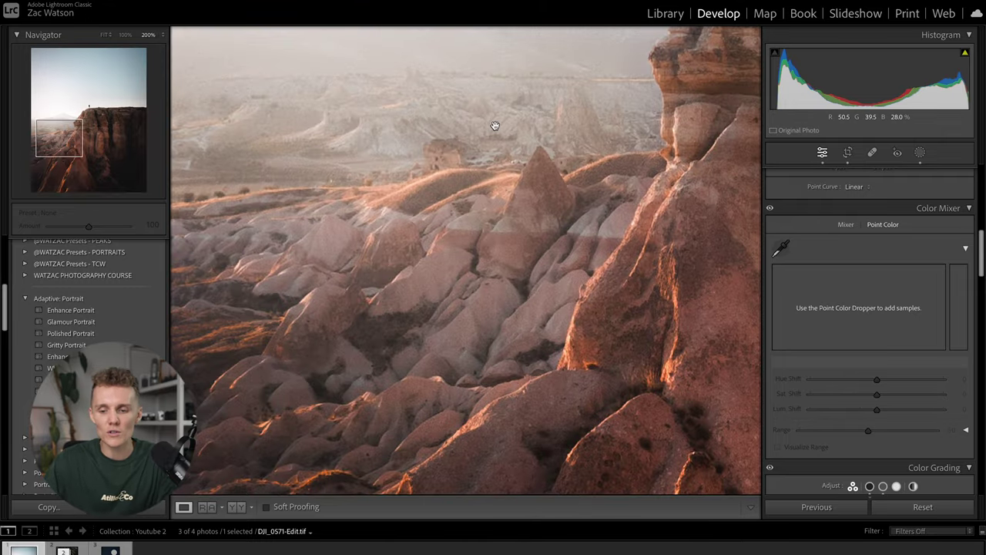
pyautogui.click(511, 149)
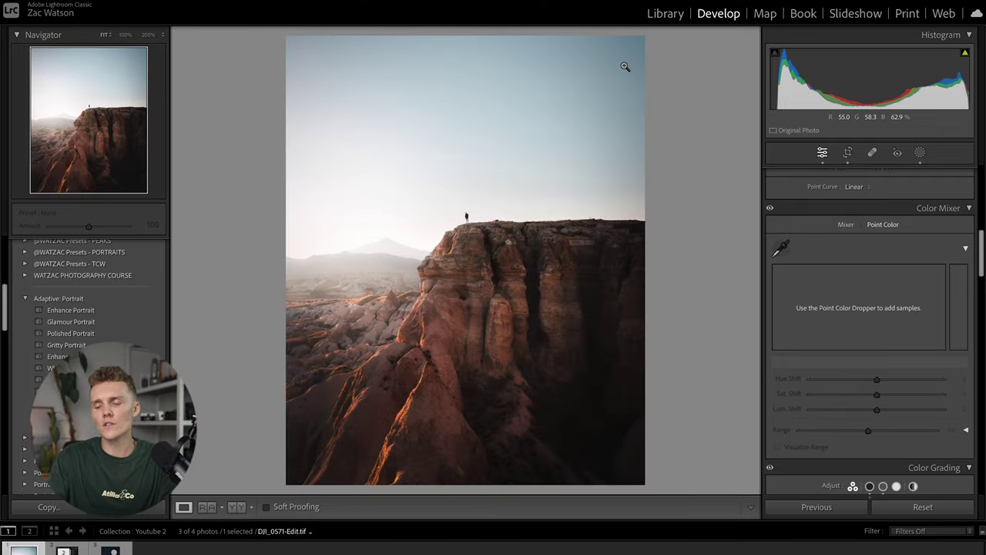
pyautogui.click(633, 67)
pyautogui.moveTo(579, 220); pyautogui.dragTo(609, 176)
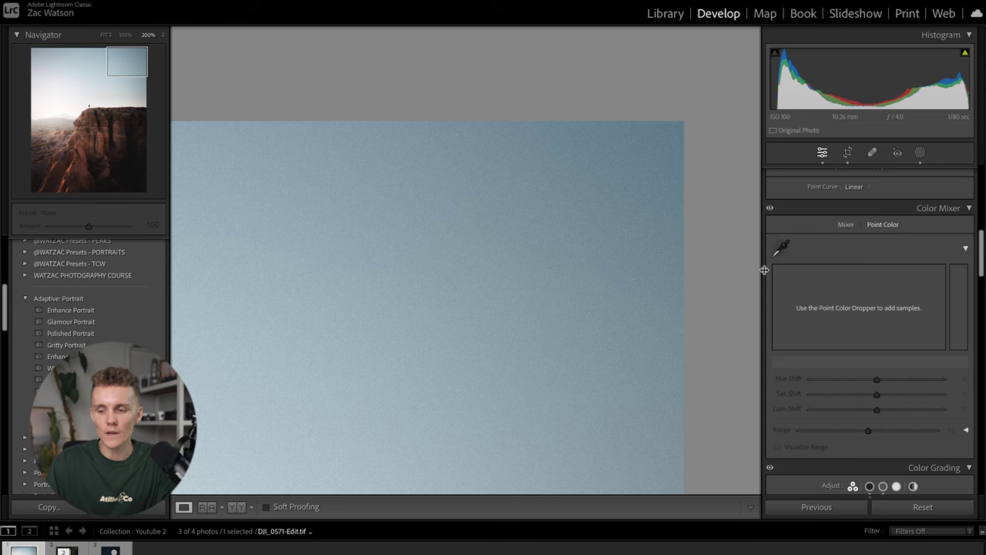
# - Sample the blue sky as a point colour and set Hue Shift 9, Sat Shift 18
pyautogui.click(781, 246)
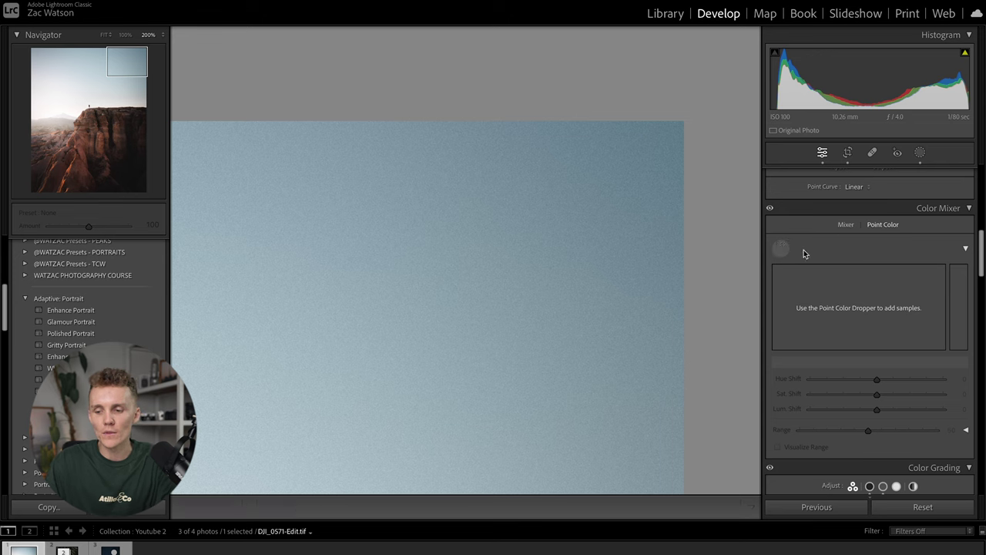
pyautogui.click(552, 189)
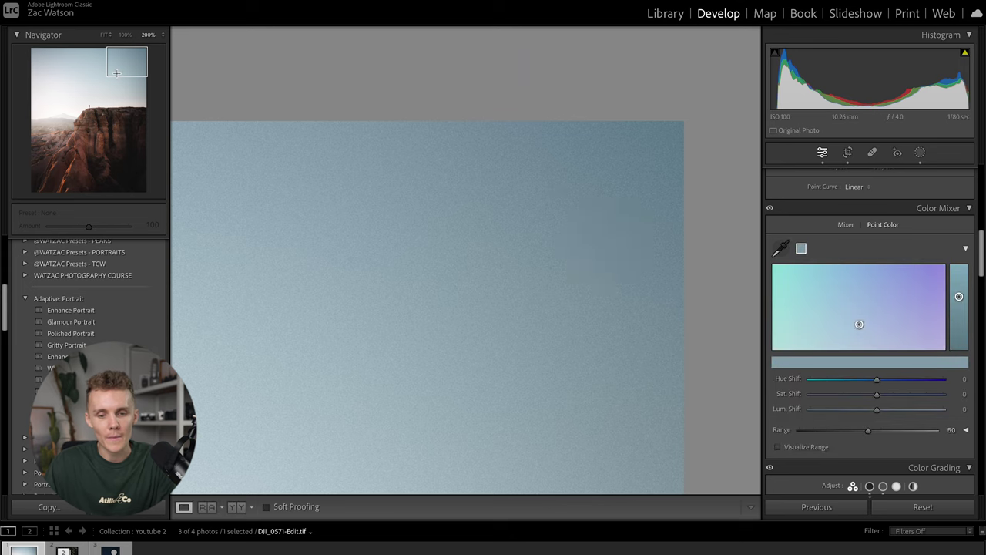
pyautogui.press('z')
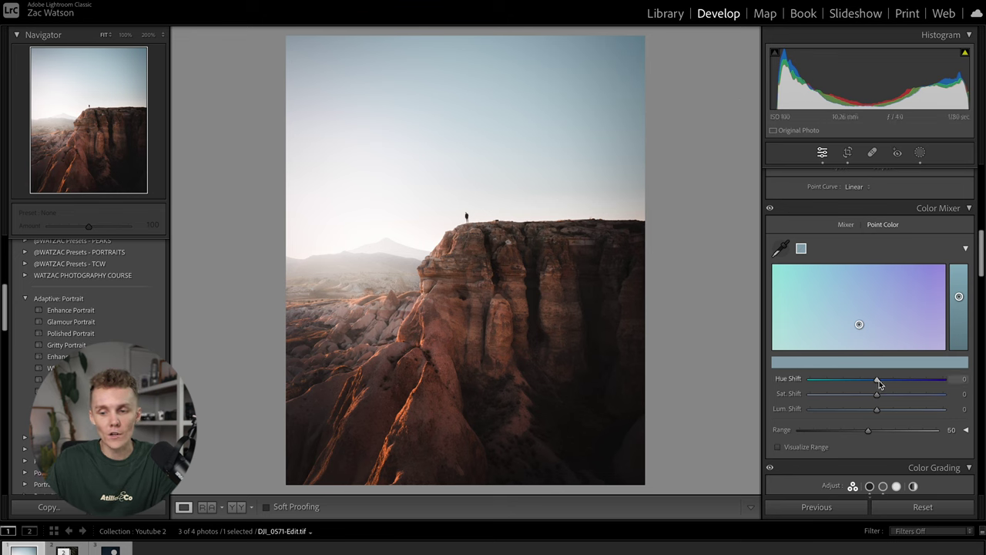
pyautogui.moveTo(879, 383)
pyautogui.mouseDown()
pyautogui.moveTo(844, 381)
pyautogui.moveTo(901, 380)
pyautogui.moveTo(886, 390)
pyautogui.mouseUp()
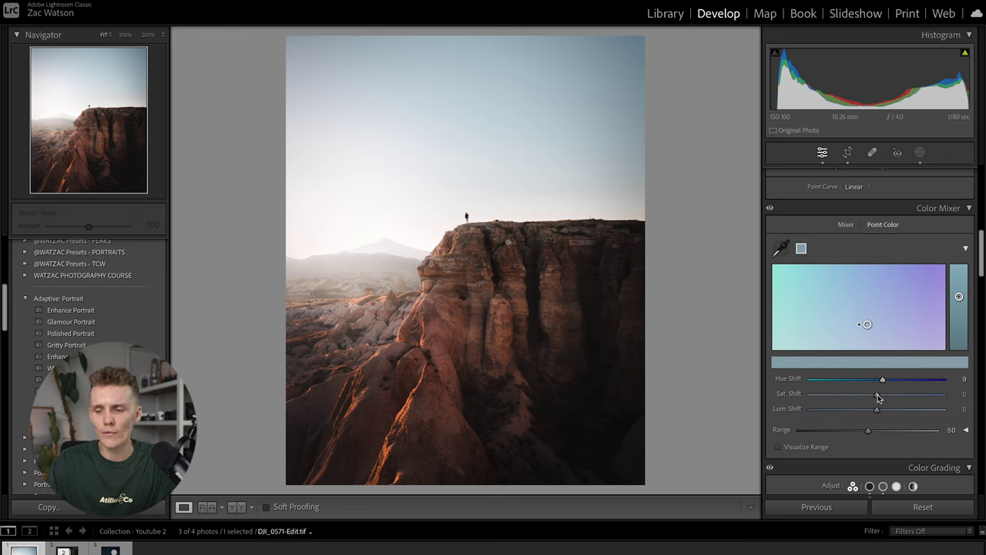
pyautogui.moveTo(877, 393)
pyautogui.mouseDown()
pyautogui.moveTo(898, 394)
pyautogui.moveTo(875, 410)
pyautogui.mouseUp()
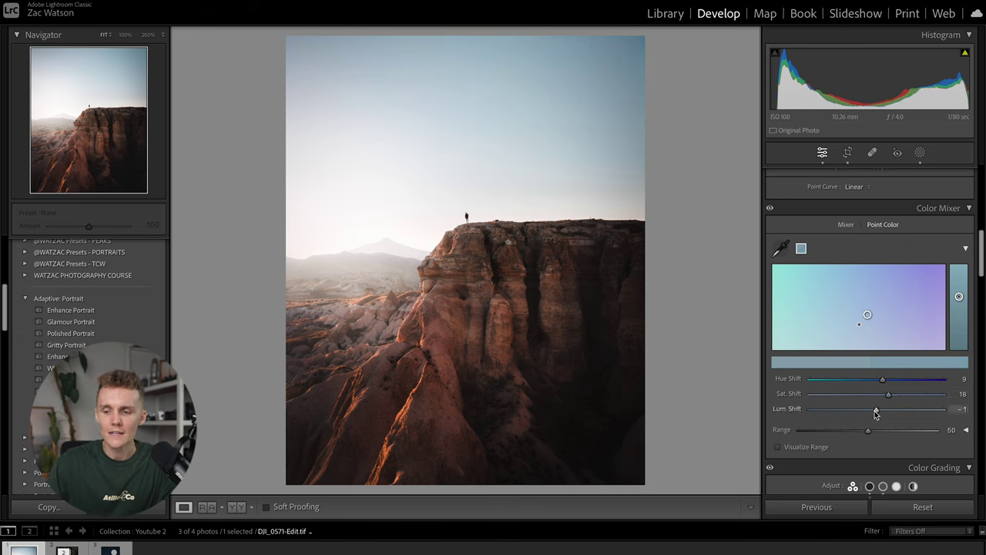
# - Sample the red rock as a second point colour with Hue Shift -6 and Sat Shift 8
pyautogui.click(780, 248)
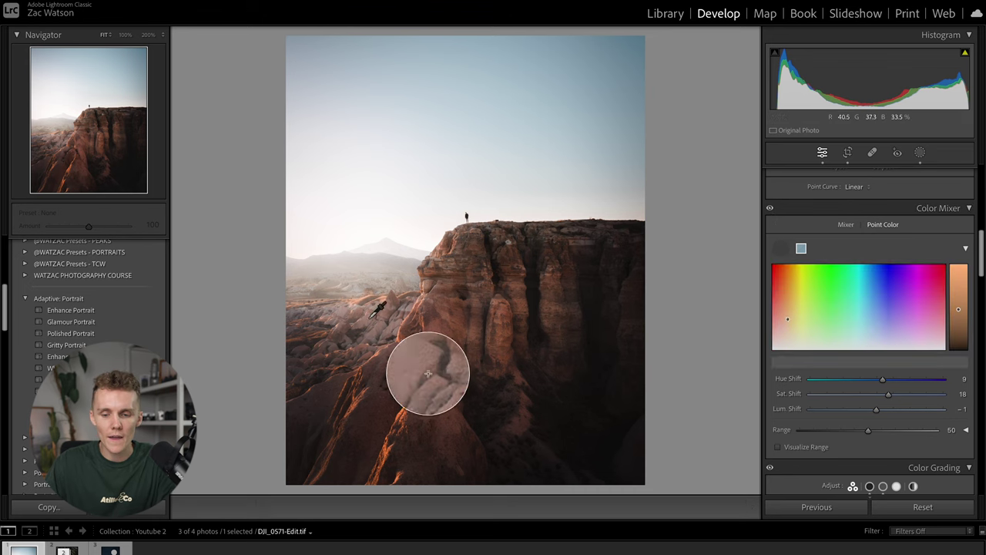
pyautogui.click(366, 321)
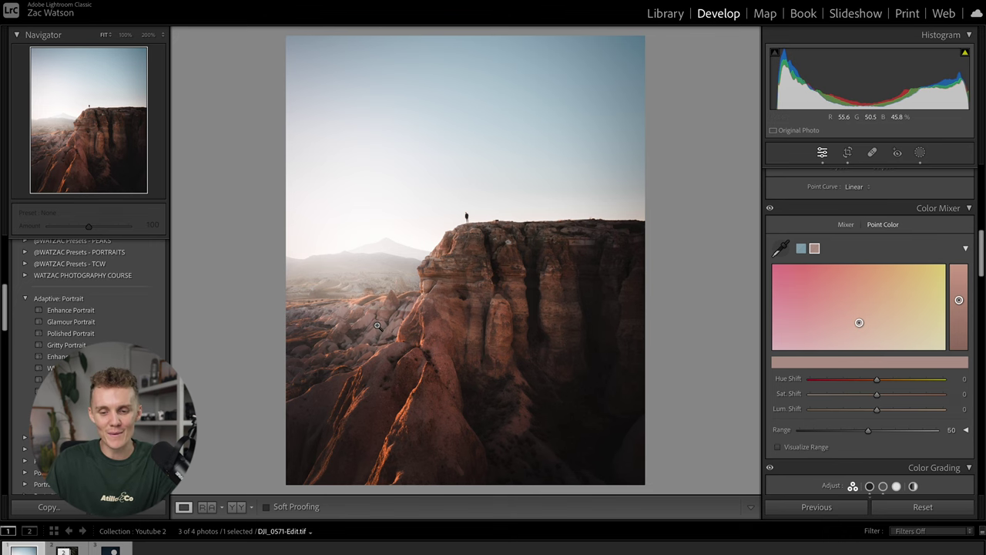
pyautogui.moveTo(377, 327); pyautogui.dragTo(443, 333)
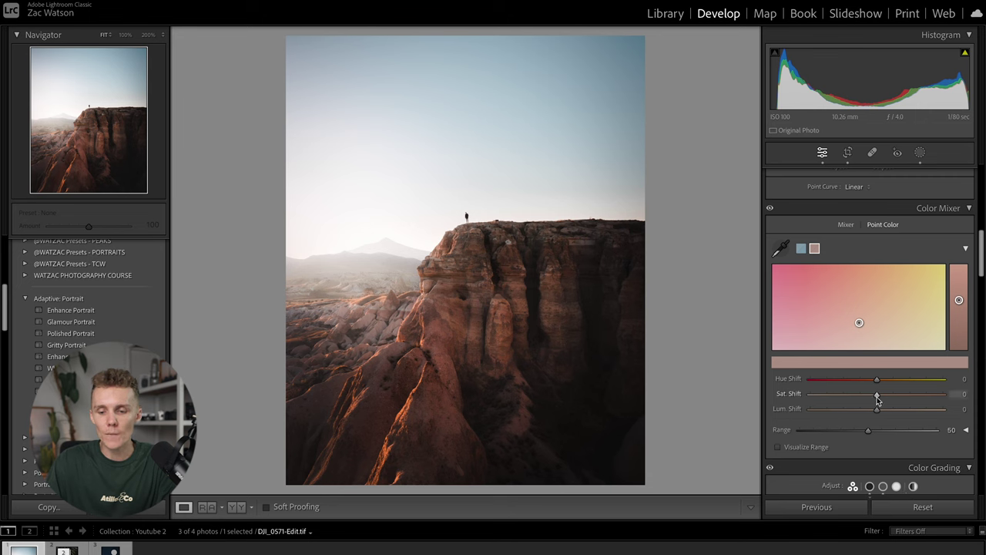
pyautogui.moveTo(877, 398); pyautogui.dragTo(889, 398)
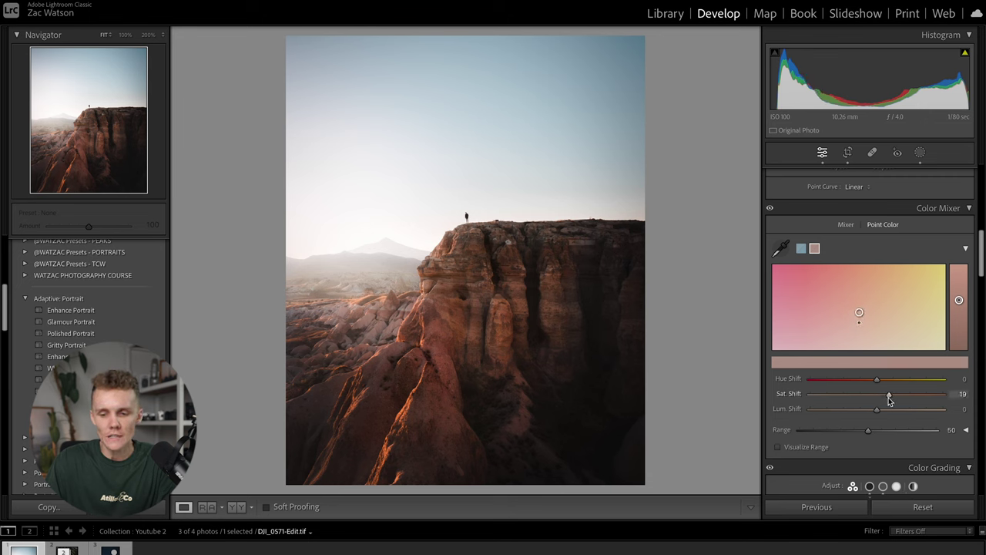
pyautogui.click(399, 333)
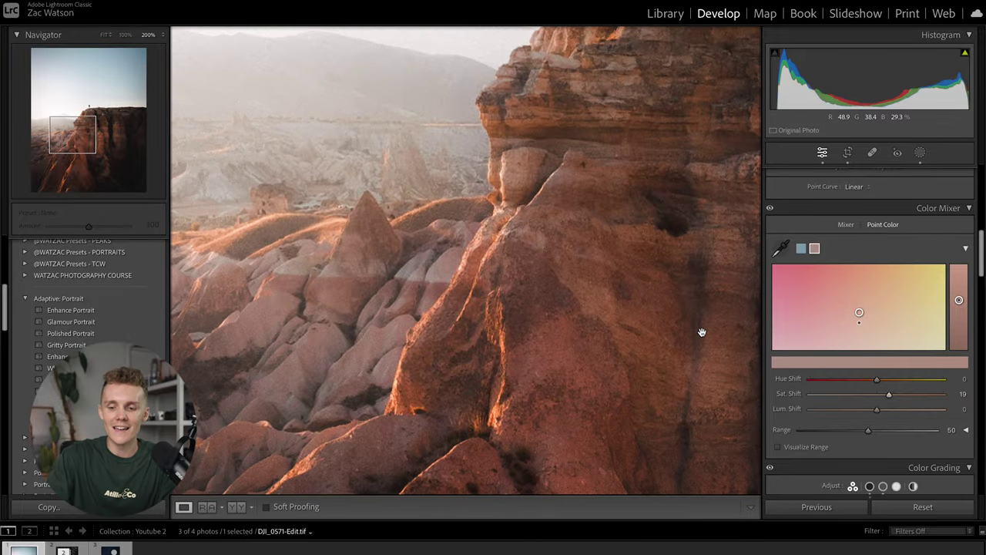
pyautogui.click(561, 322)
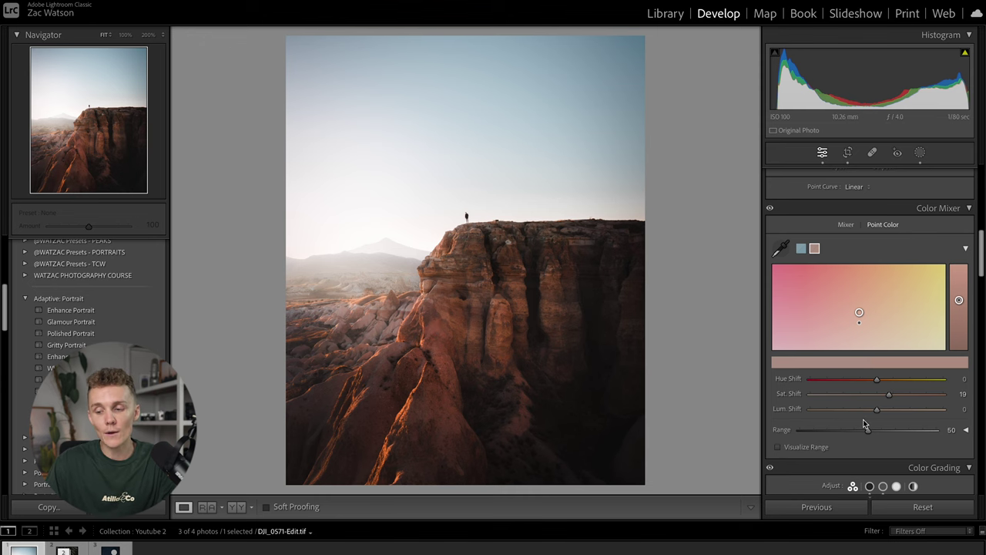
pyautogui.moveTo(879, 411)
pyautogui.mouseDown()
pyautogui.moveTo(821, 422)
pyautogui.moveTo(877, 420)
pyautogui.mouseUp()
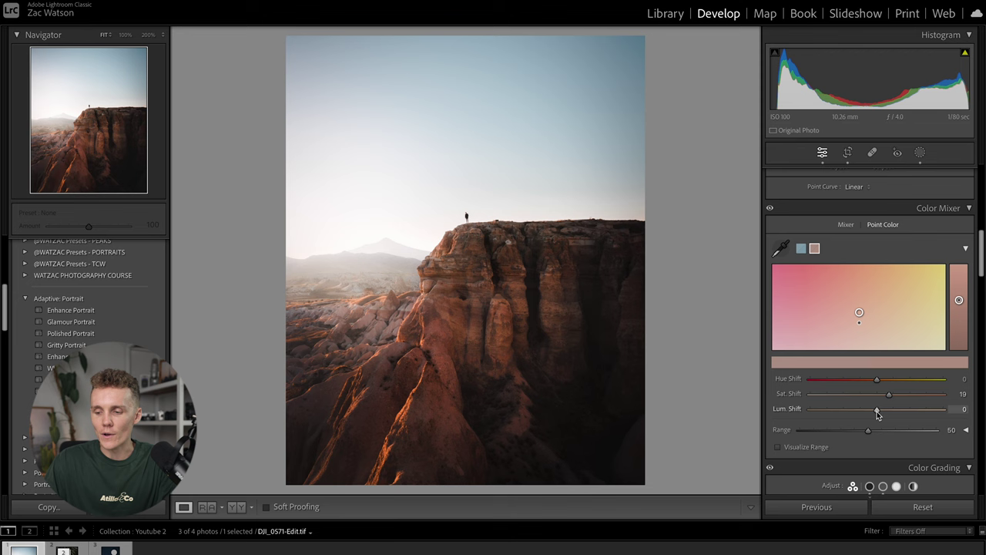
pyautogui.moveTo(878, 383); pyautogui.dragTo(883, 401)
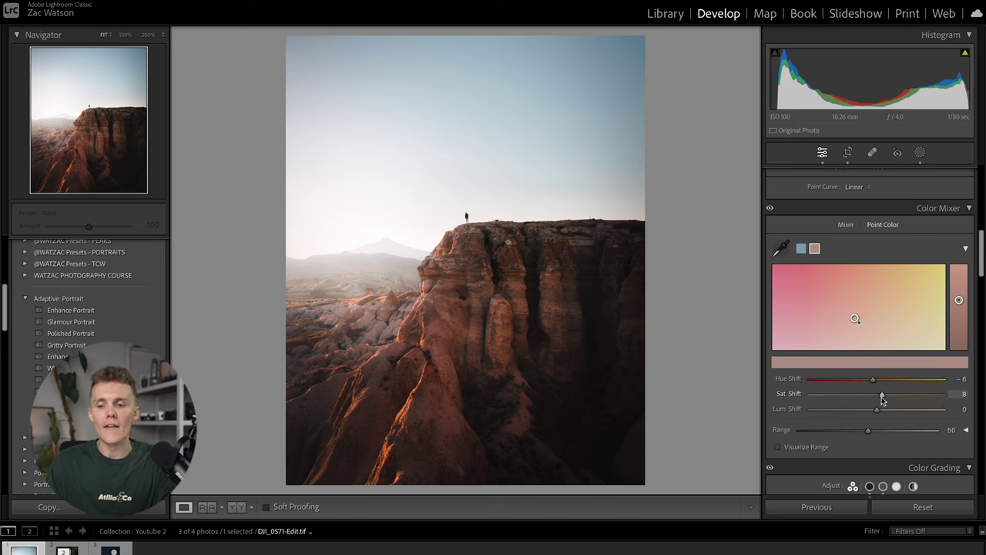
pyautogui.click(801, 248)
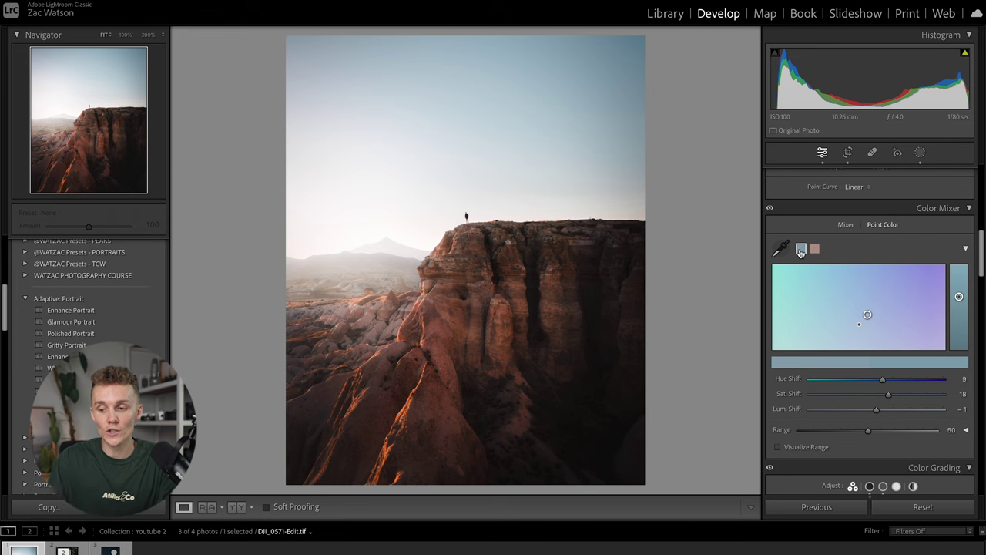
pyautogui.click(815, 248)
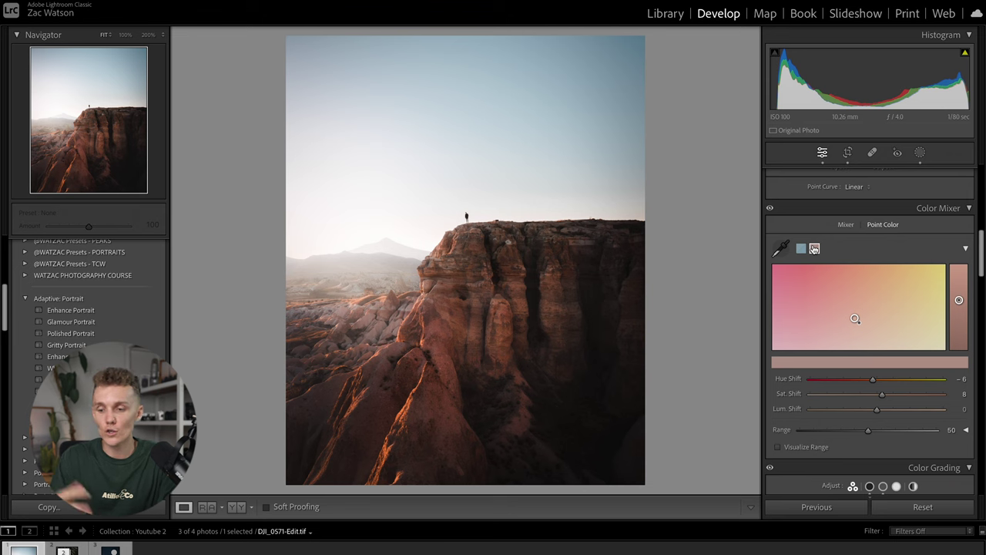
# - Switch the Color Mixer back to the HSL Mixer view
pyautogui.click(845, 225)
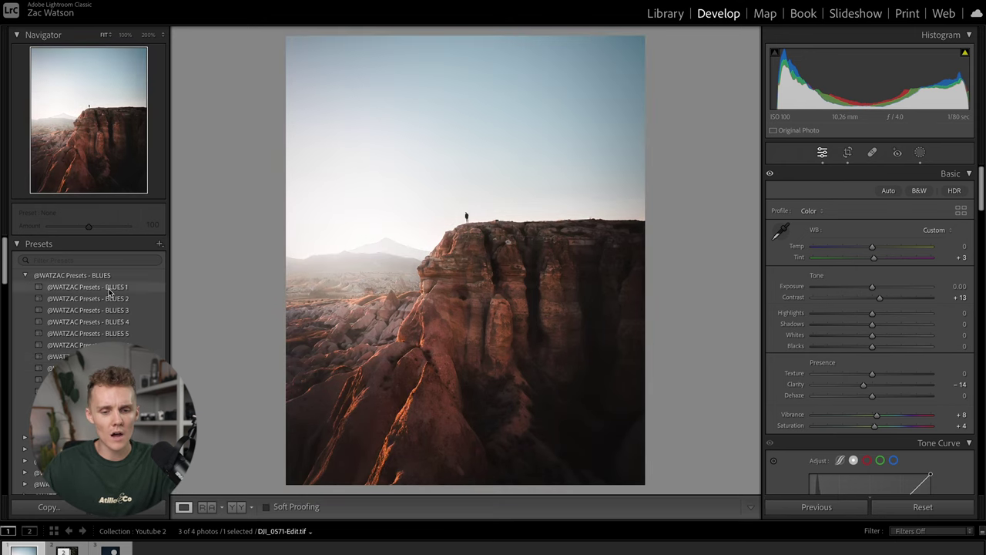
# - Try the BLUES 2 preset, then apply BLUES 3 with Amount reduced to 8
pyautogui.click(135, 300)
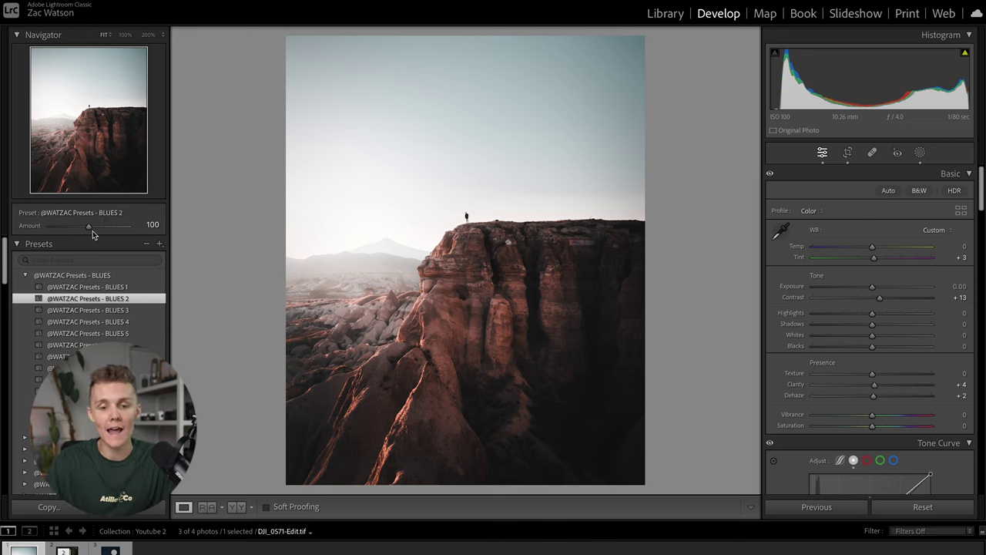
pyautogui.moveTo(87, 228); pyautogui.dragTo(121, 236)
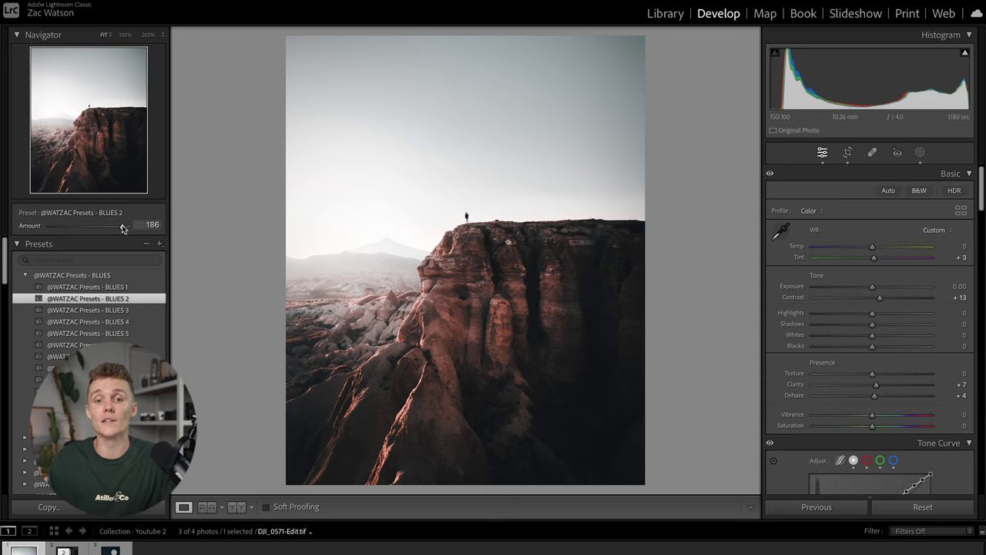
pyautogui.click(128, 311)
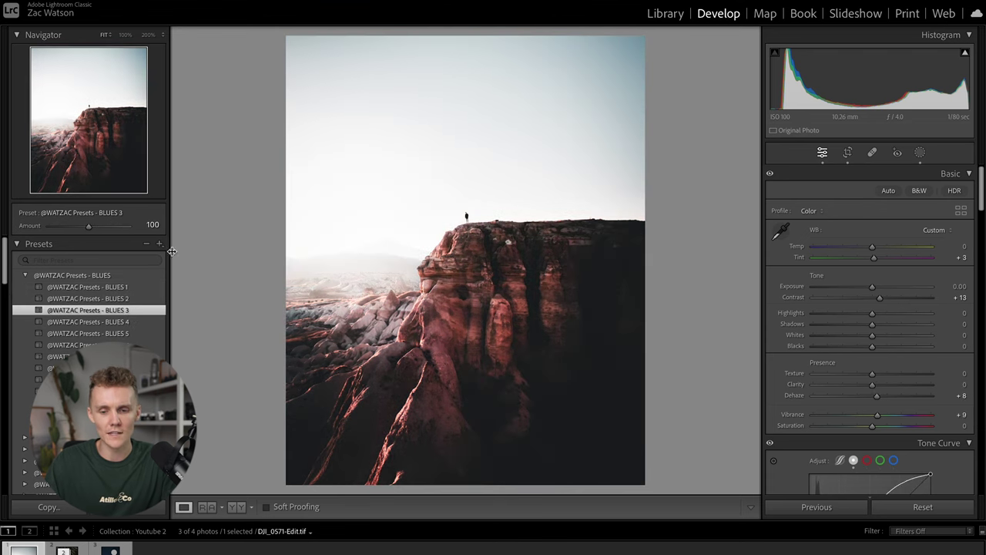
pyautogui.moveTo(88, 227); pyautogui.dragTo(52, 229)
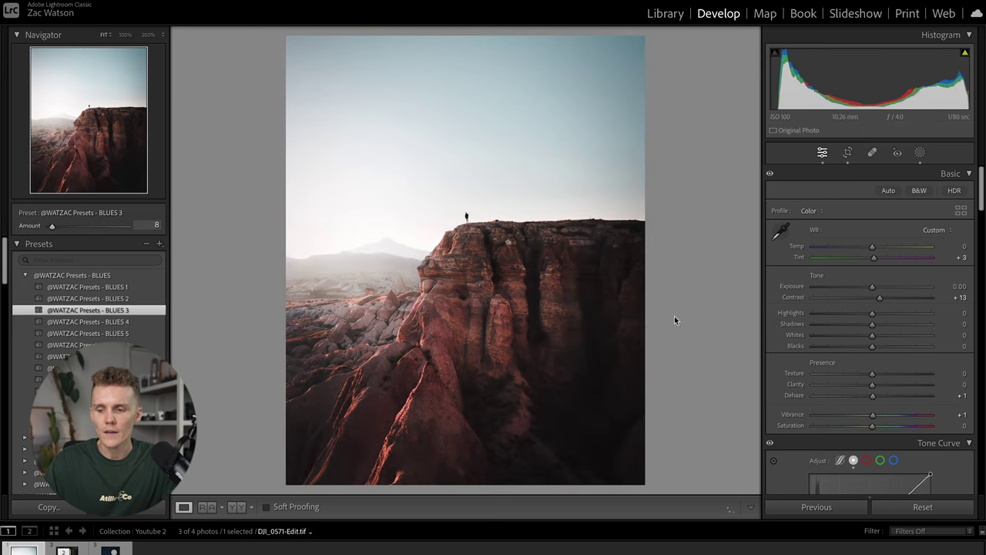
# - Nudge the Orange Hue slider slightly in the Color Mixer
pyautogui.scroll(-6, 809, 401)
pyautogui.scroll(-2, 808, 402)
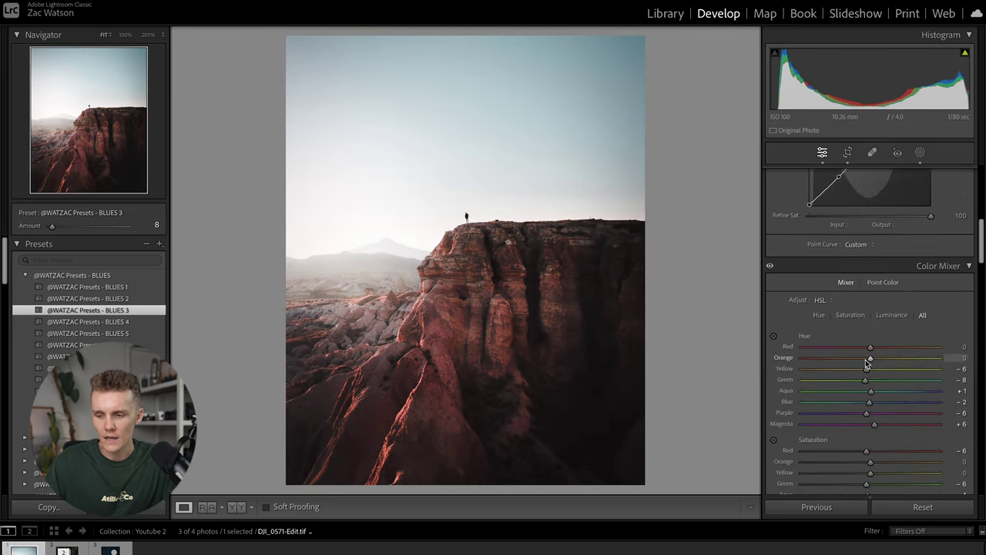
pyautogui.moveTo(882, 359); pyautogui.dragTo(879, 360)
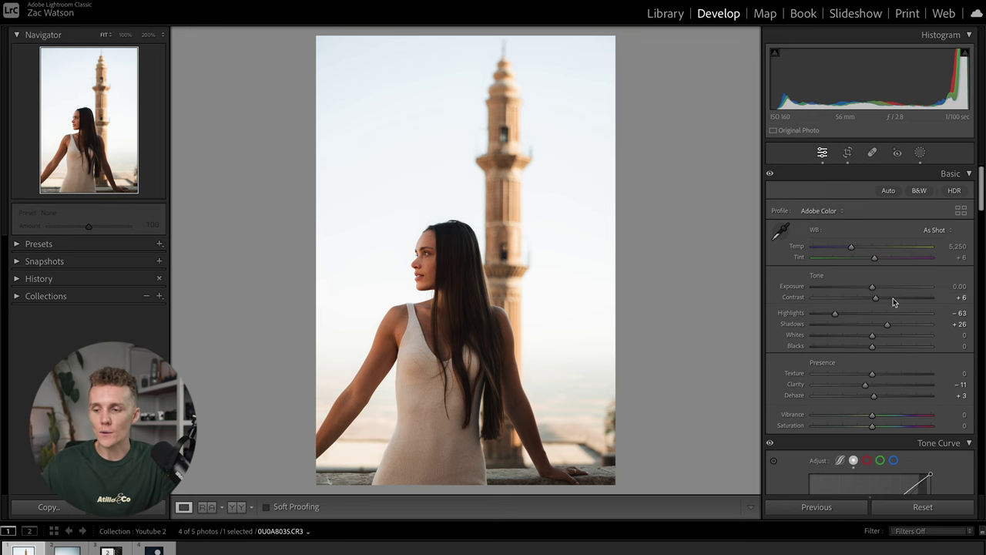
# - Scroll down to the Lens Blur panel, glance at the cliff photo, and return to the portrait
pyautogui.scroll(-5, 832, 333)
pyautogui.scroll(-15, 832, 333)
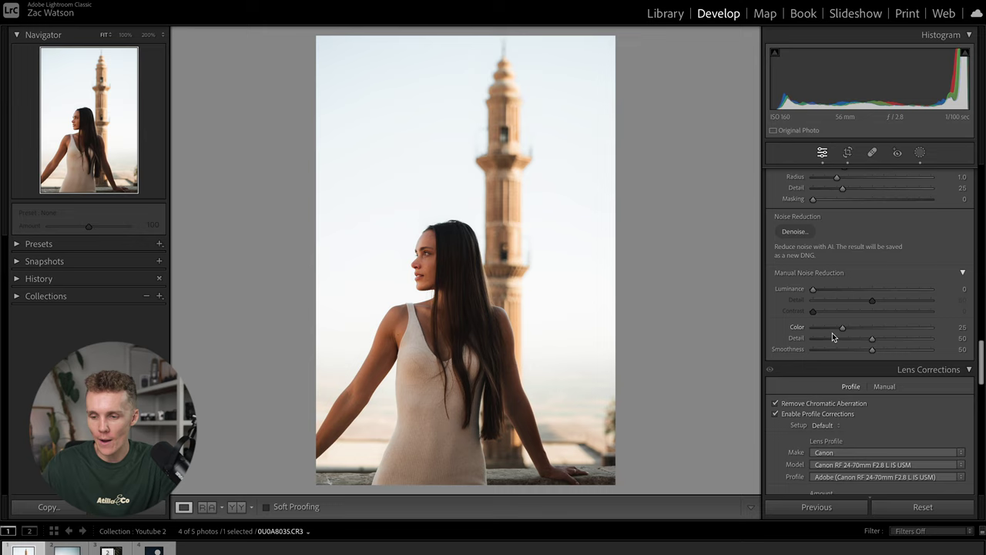
pyautogui.scroll(-3, 832, 336)
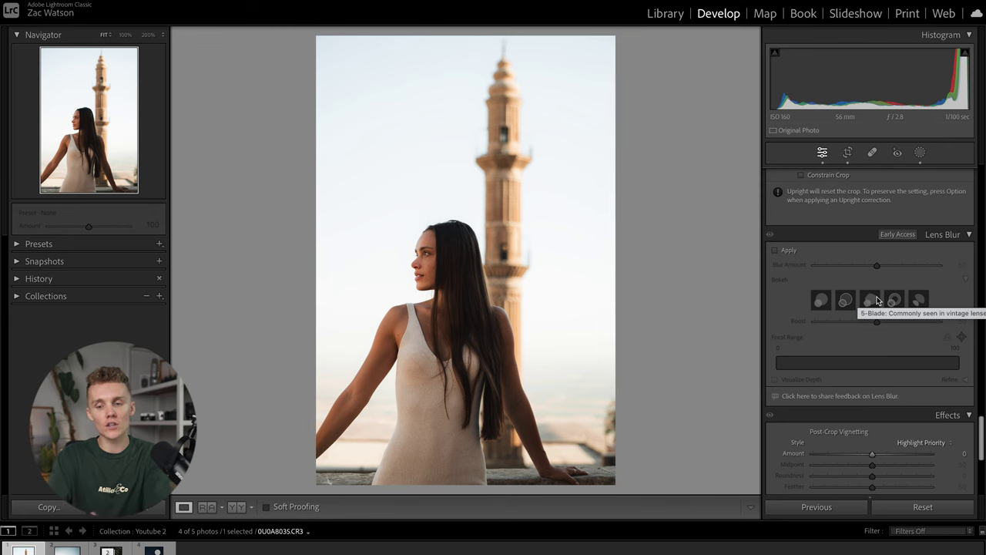
pyautogui.press('Right')
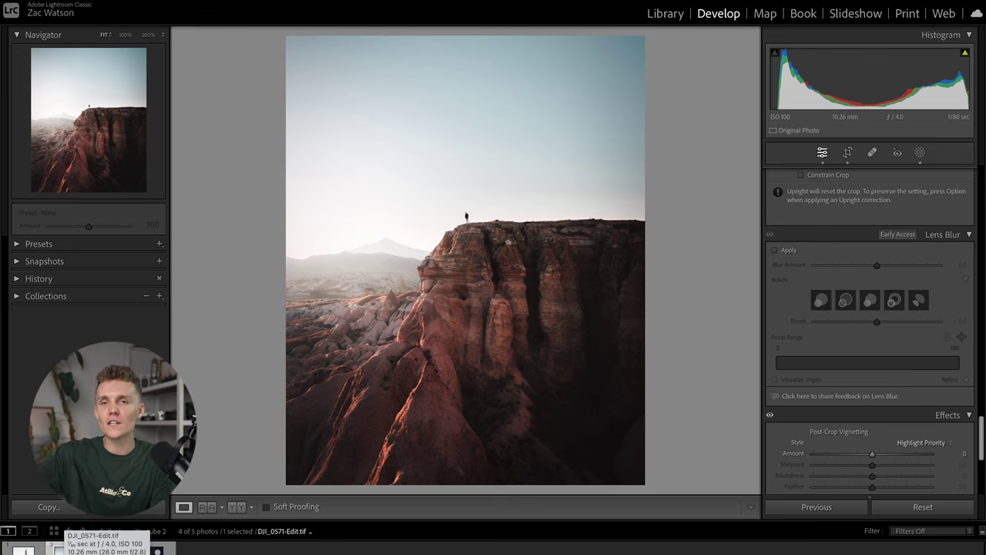
pyautogui.press('Left')
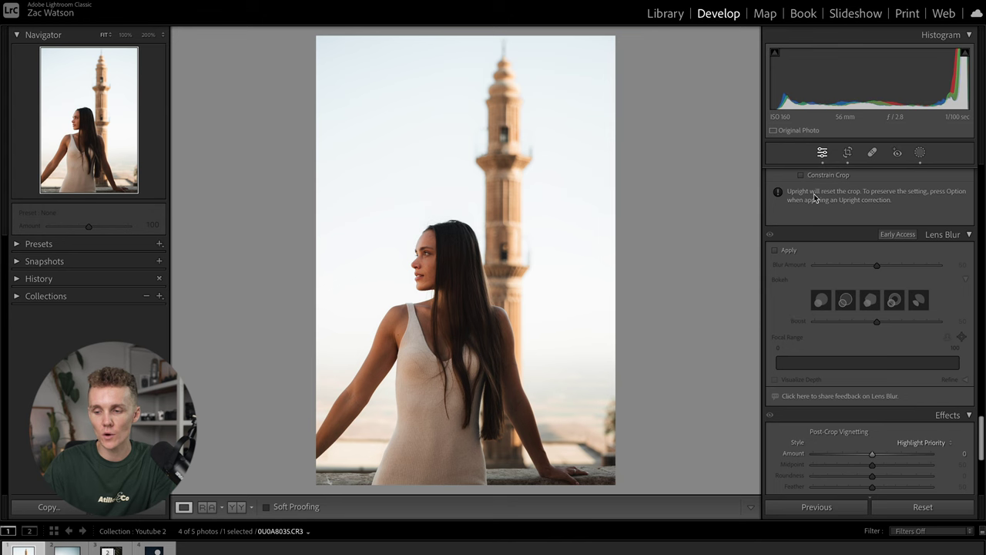
# - Apply Lens Blur to the portrait and set the Blur Amount to 21
pyautogui.click(776, 251)
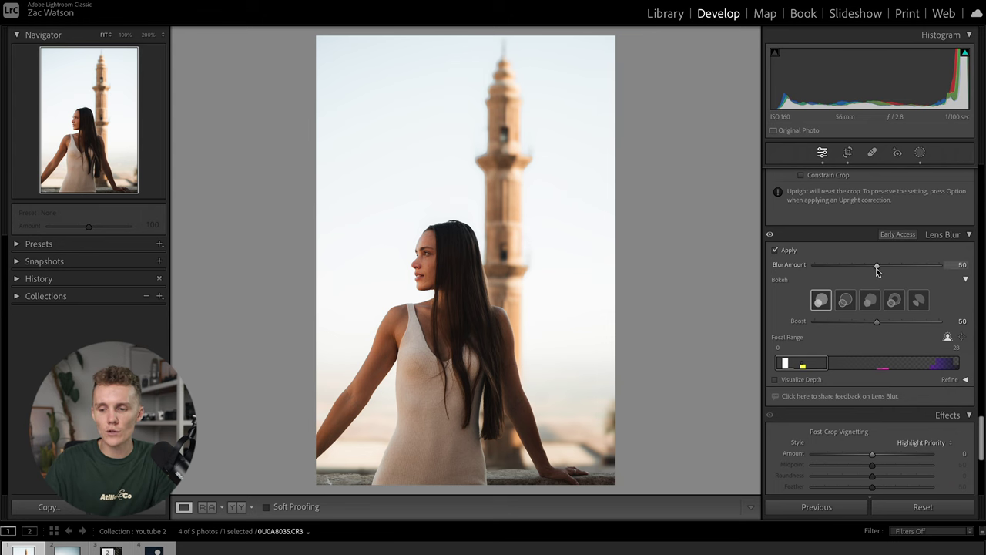
pyautogui.moveTo(876, 268); pyautogui.dragTo(840, 271)
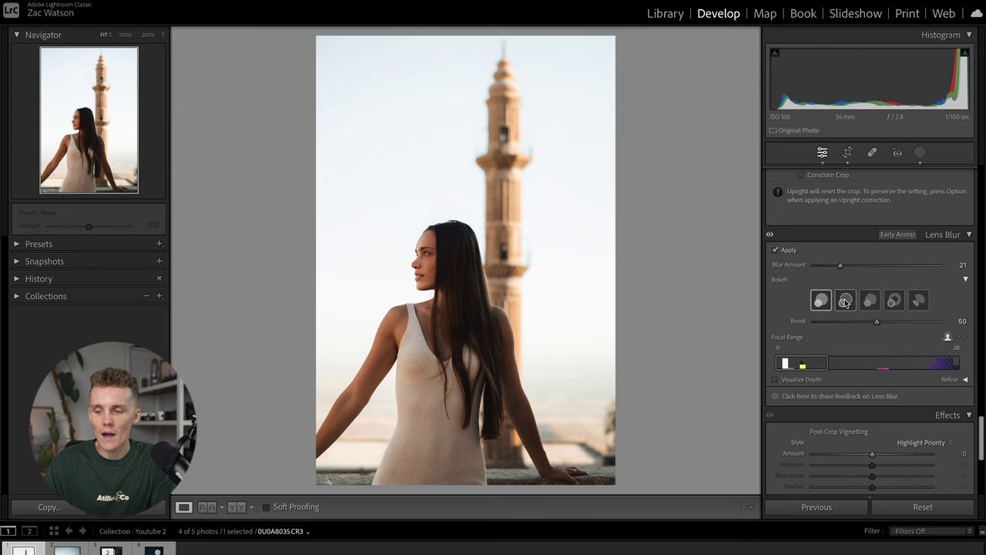
# - Compare Cat Eye and 5-Blade bokeh, keep the first shape, and lower Boost to 29
pyautogui.click(920, 301)
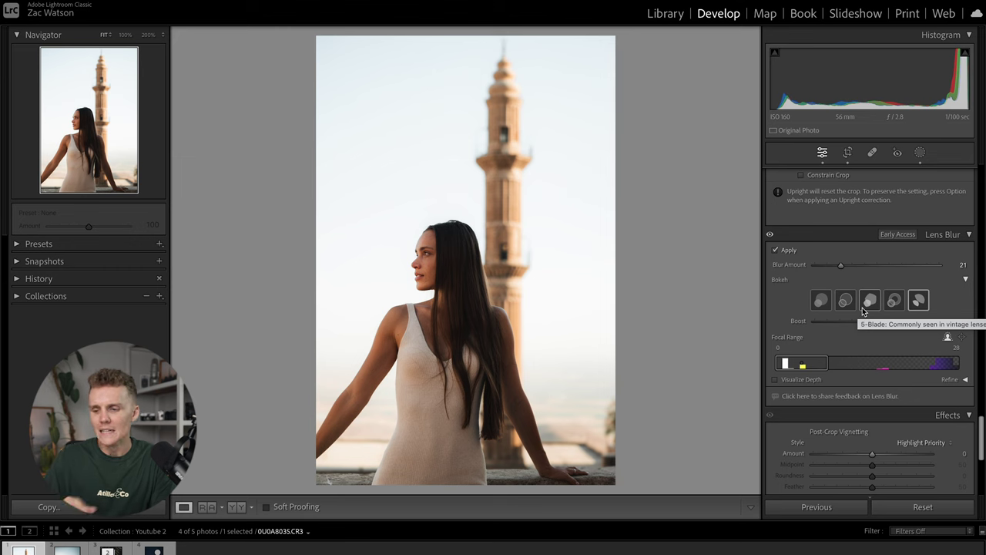
pyautogui.click(864, 307)
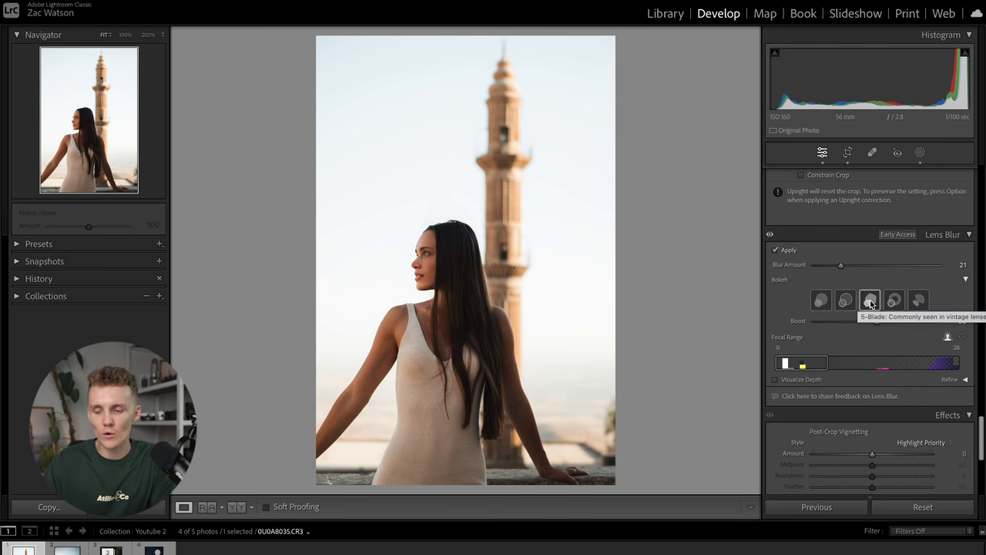
pyautogui.click(823, 300)
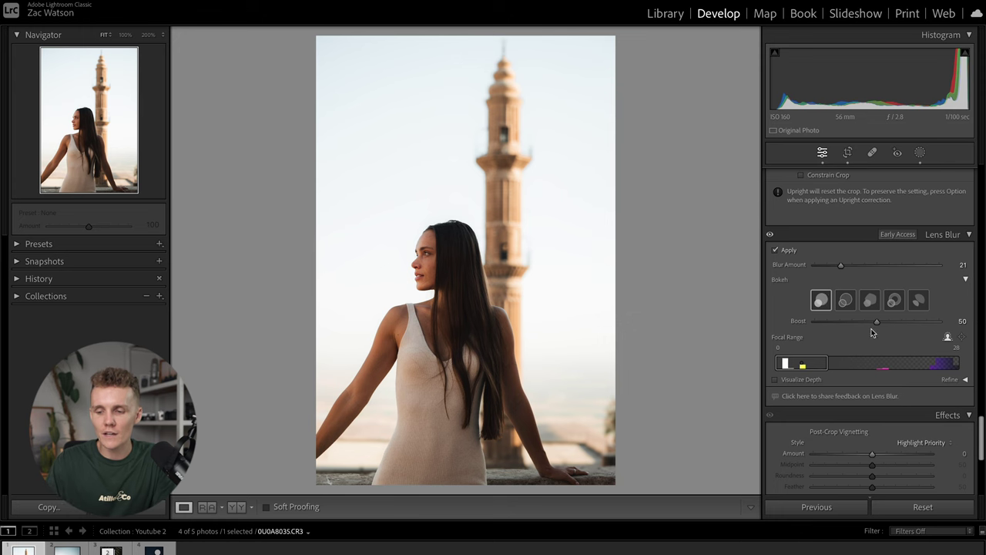
pyautogui.moveTo(877, 323)
pyautogui.mouseDown()
pyautogui.moveTo(841, 327)
pyautogui.moveTo(879, 325)
pyautogui.moveTo(872, 322)
pyautogui.mouseUp()
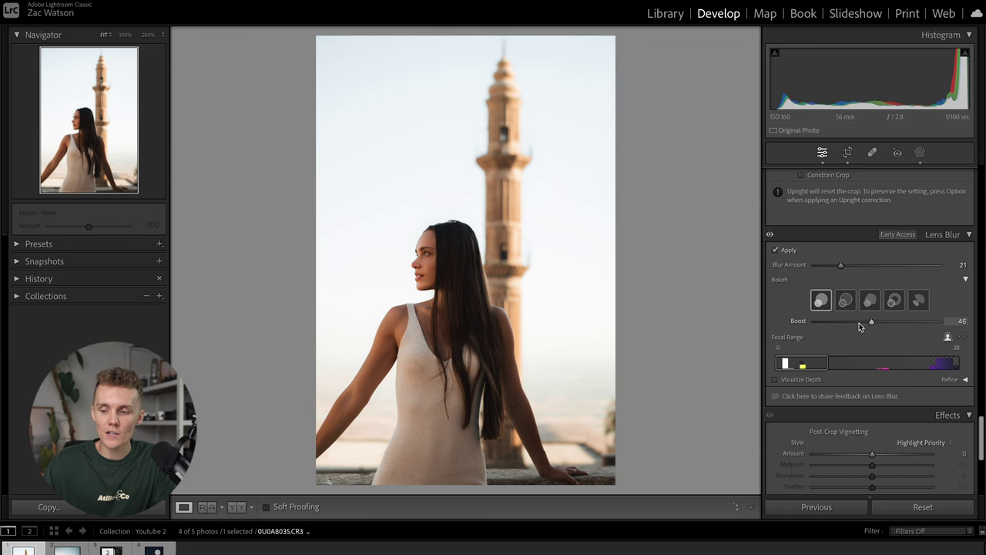
pyautogui.moveTo(859, 323); pyautogui.dragTo(850, 323)
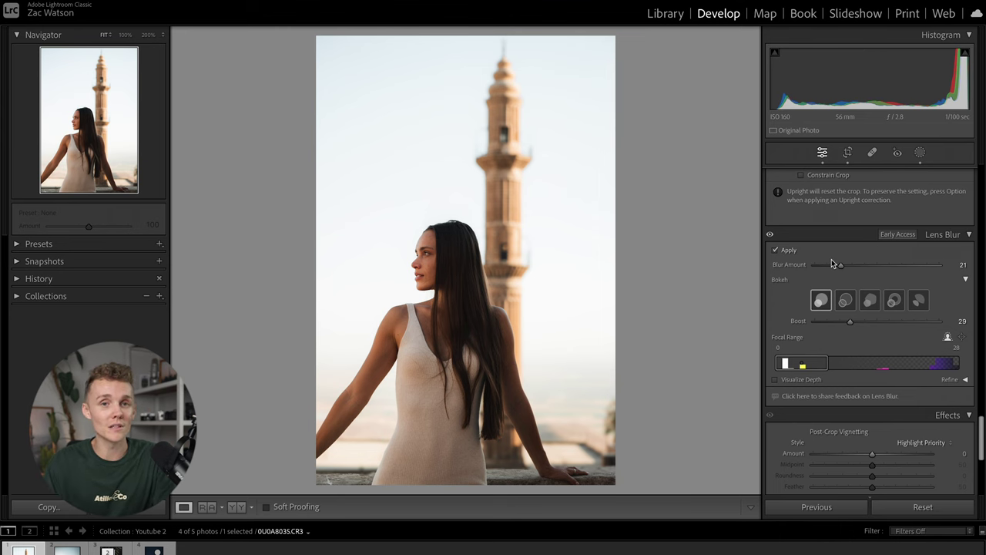
pyautogui.scroll(10, 831, 262)
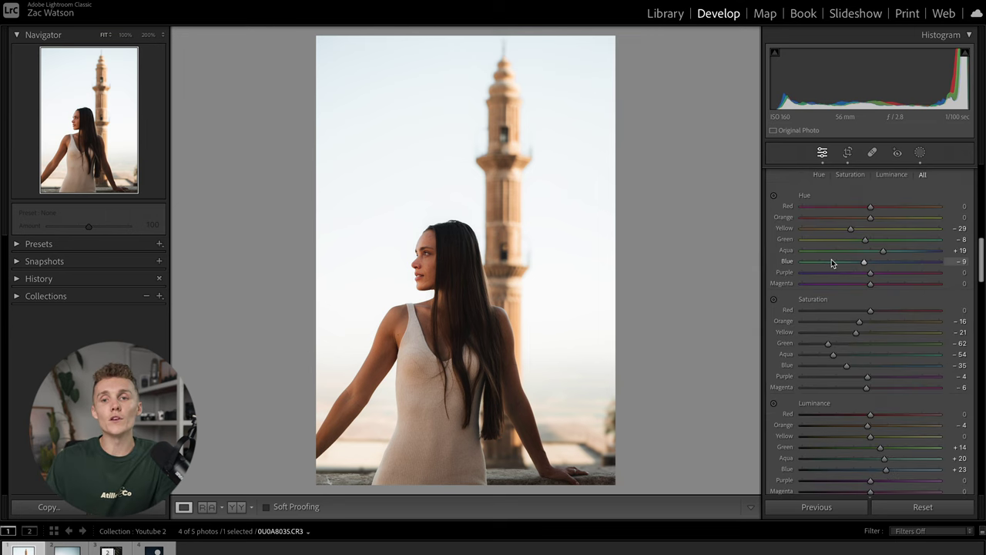
pyautogui.scroll(3, 831, 262)
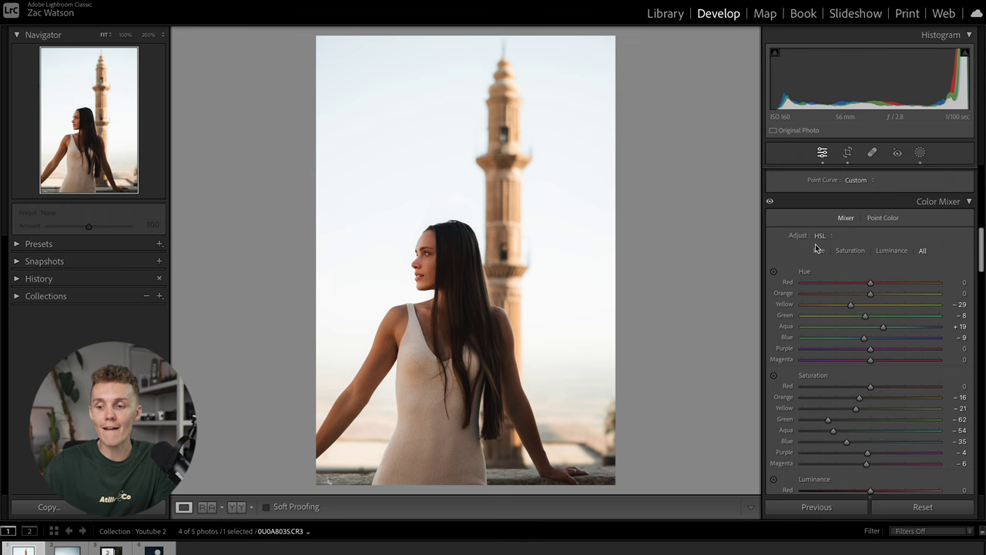
pyautogui.scroll(10, 816, 247)
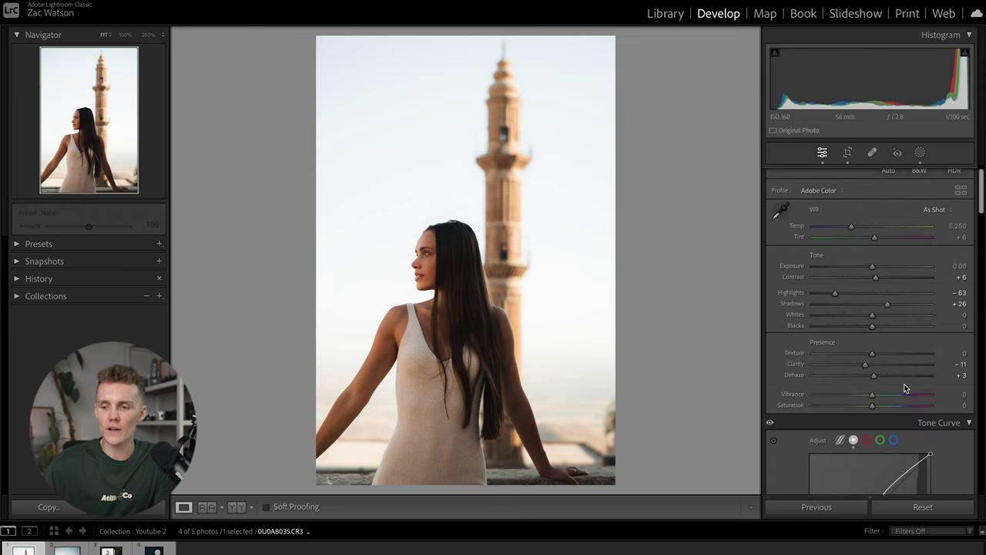
pyautogui.scroll(1, 904, 384)
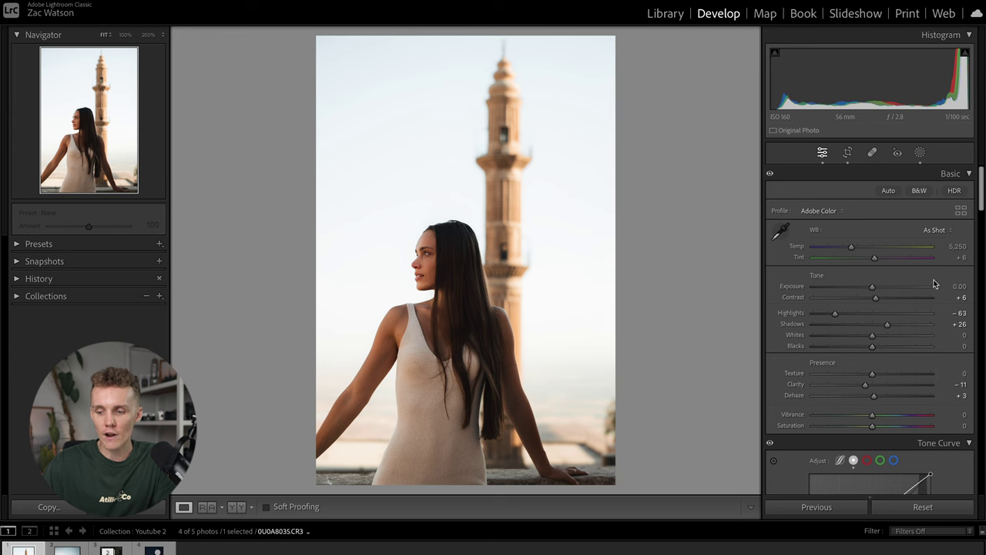
pyautogui.scroll(-10, 934, 285)
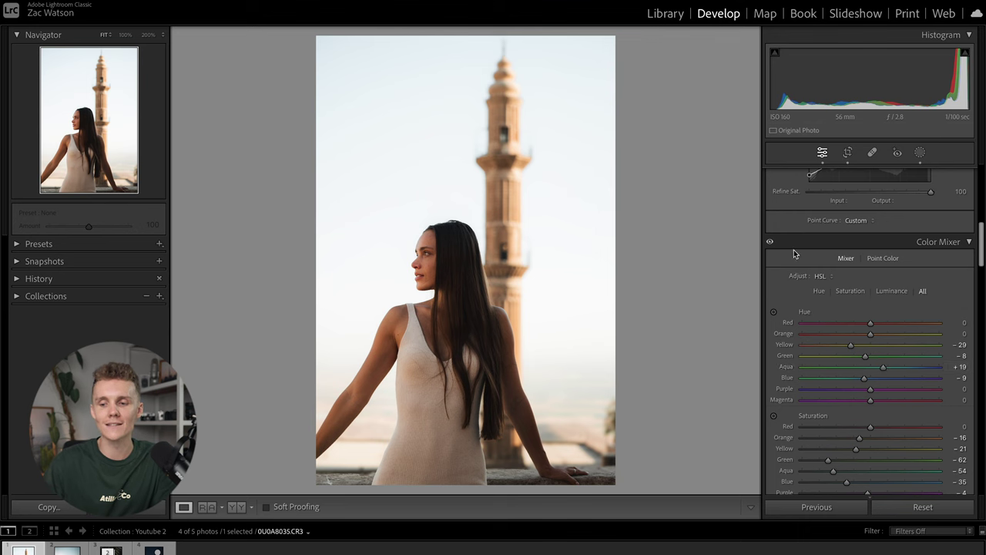
pyautogui.click(770, 243)
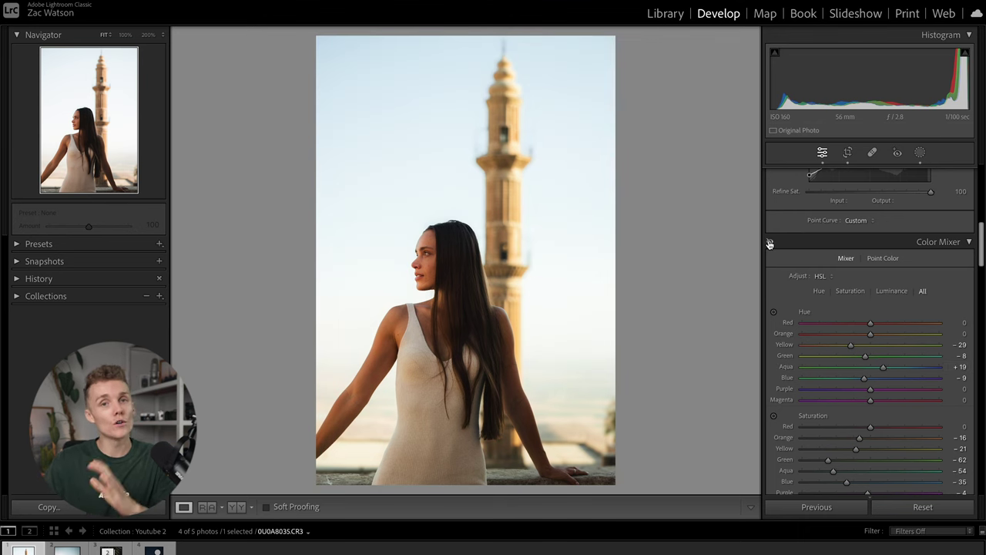
pyautogui.click(770, 243)
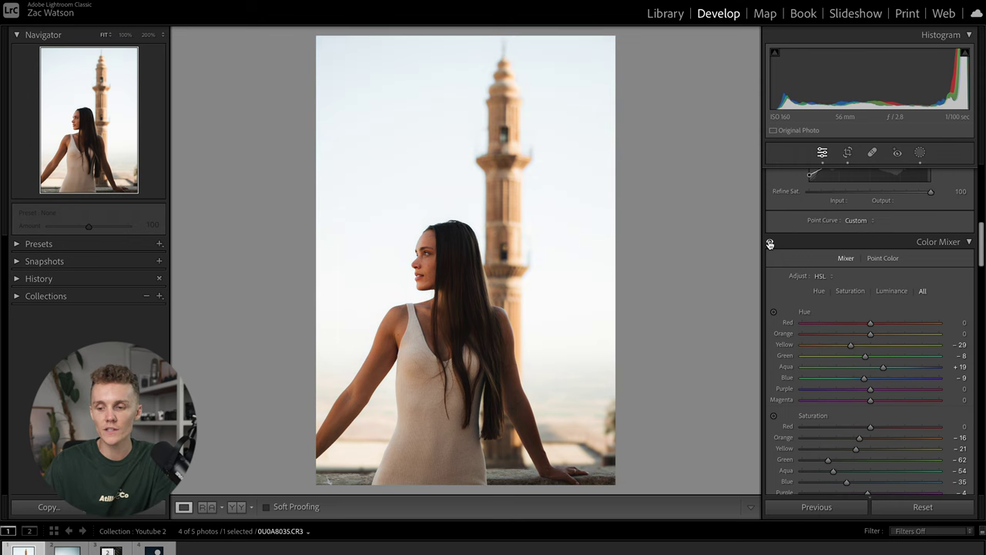
pyautogui.scroll(-3, 867, 322)
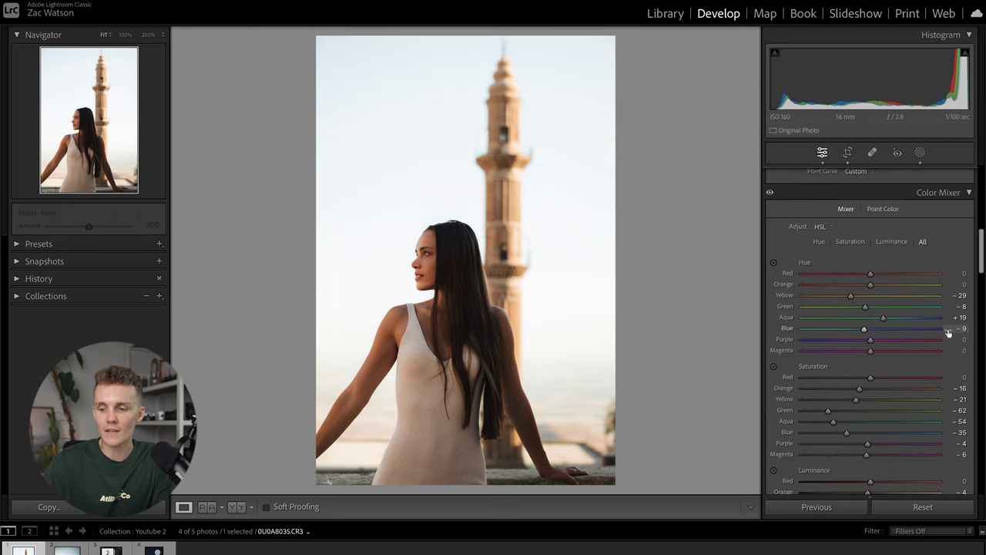
pyautogui.click(770, 186)
pyautogui.click(769, 181)
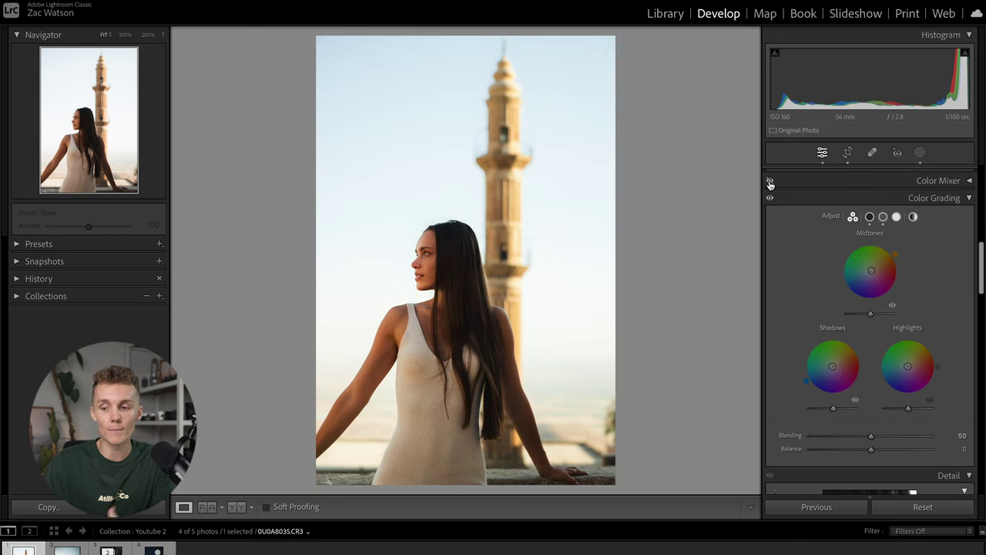
pyautogui.click(770, 182)
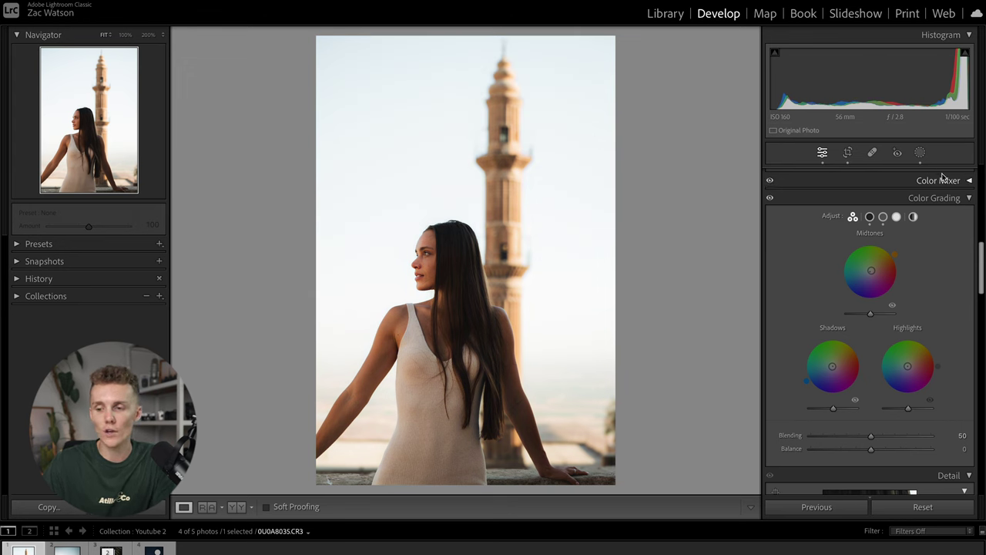
pyautogui.click(772, 181)
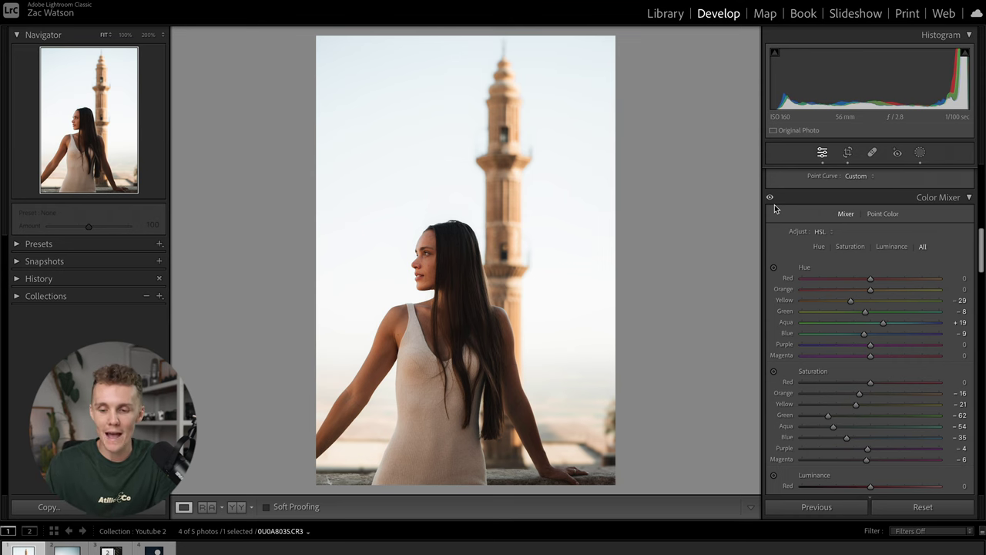
pyautogui.press('\\')
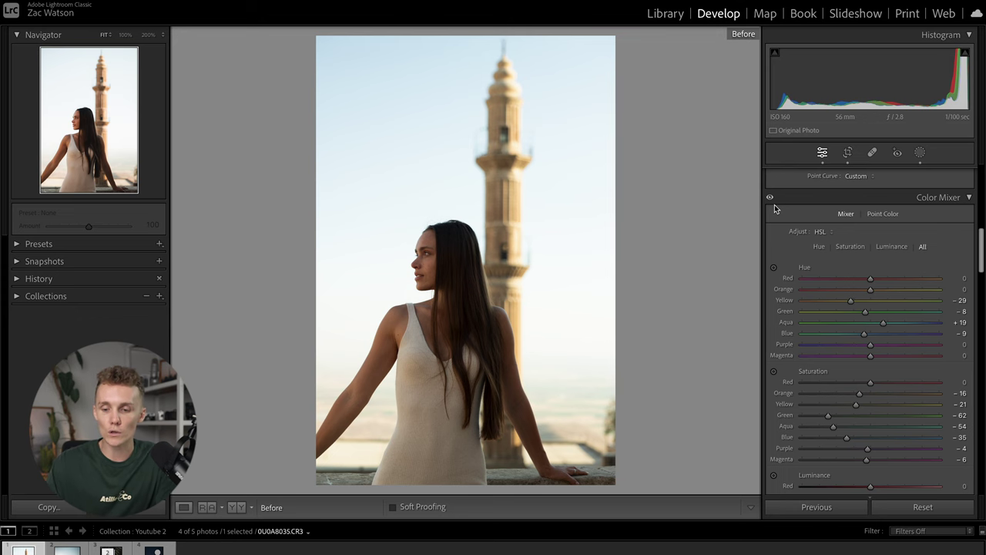
pyautogui.press('\\')
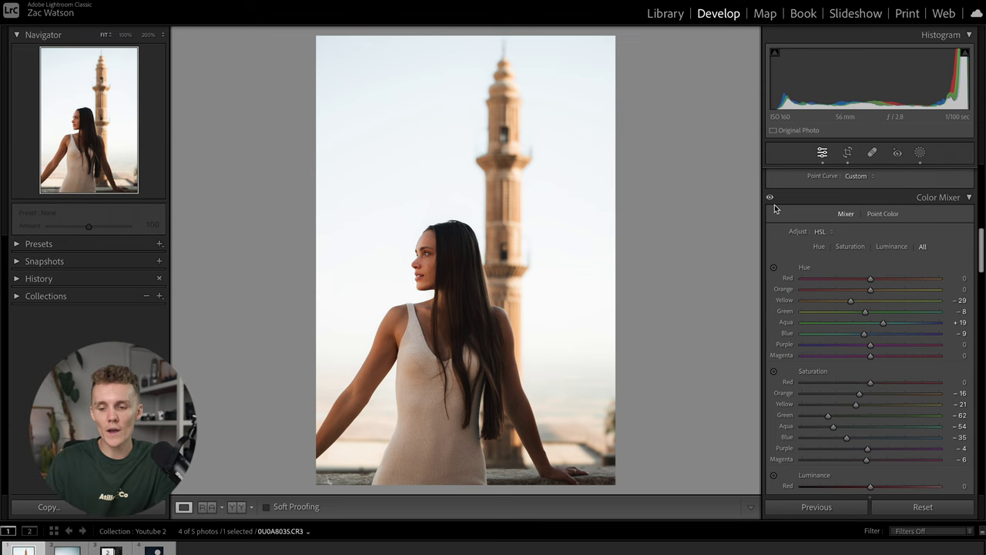
pyautogui.press('\\')
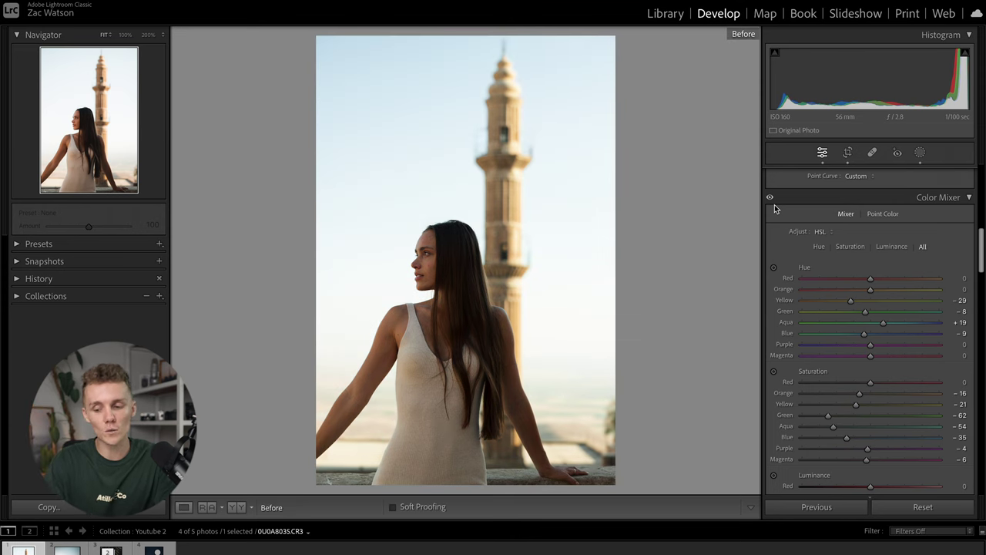
pyautogui.press('\\')
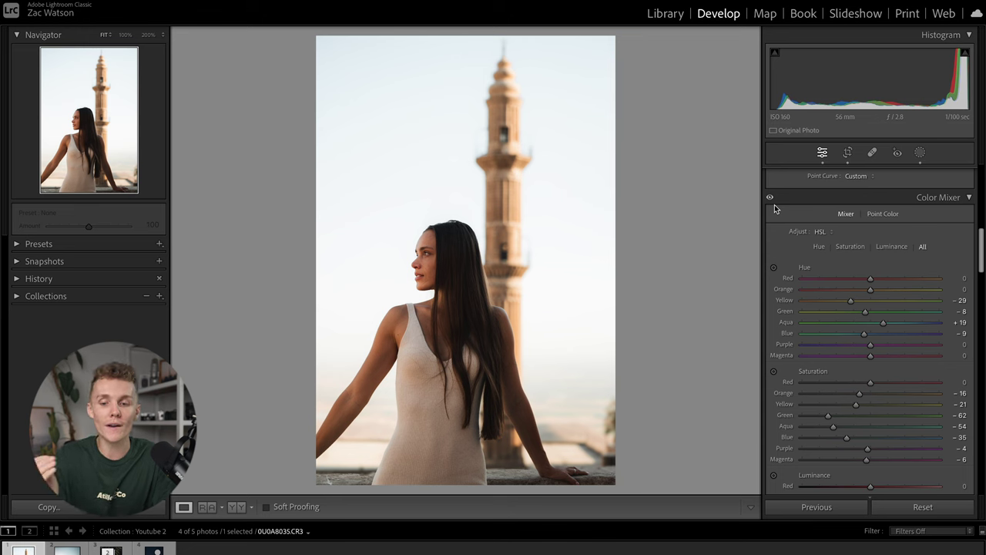
pyautogui.scroll(5, 800, 233)
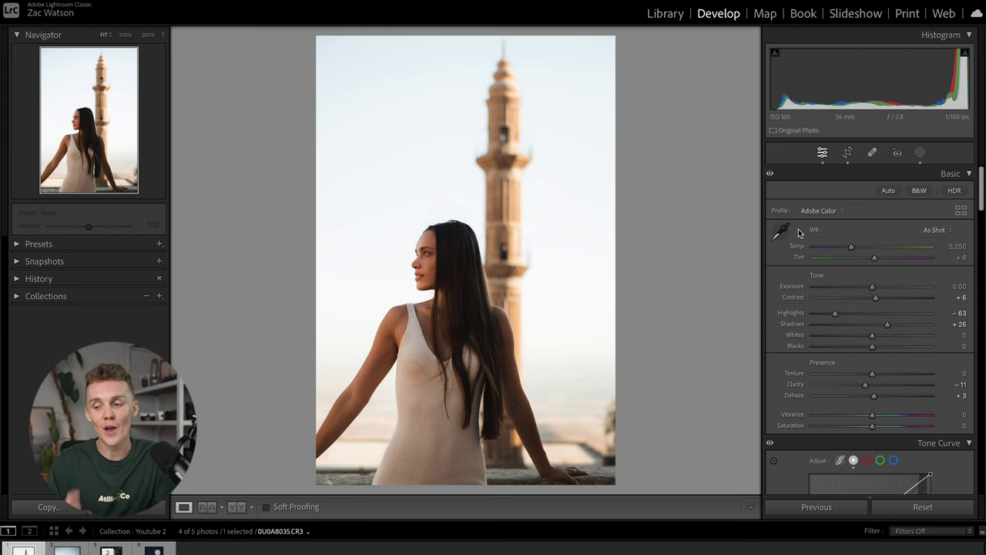
# - Add a Select Subject mask, Mask 3, covering the woman in the portrait
pyautogui.click(919, 153)
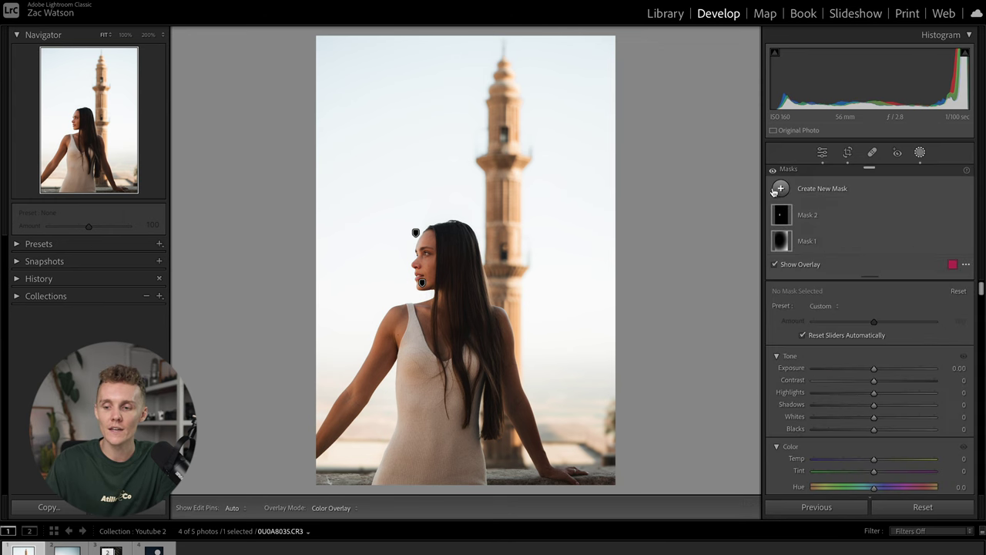
pyautogui.click(781, 190)
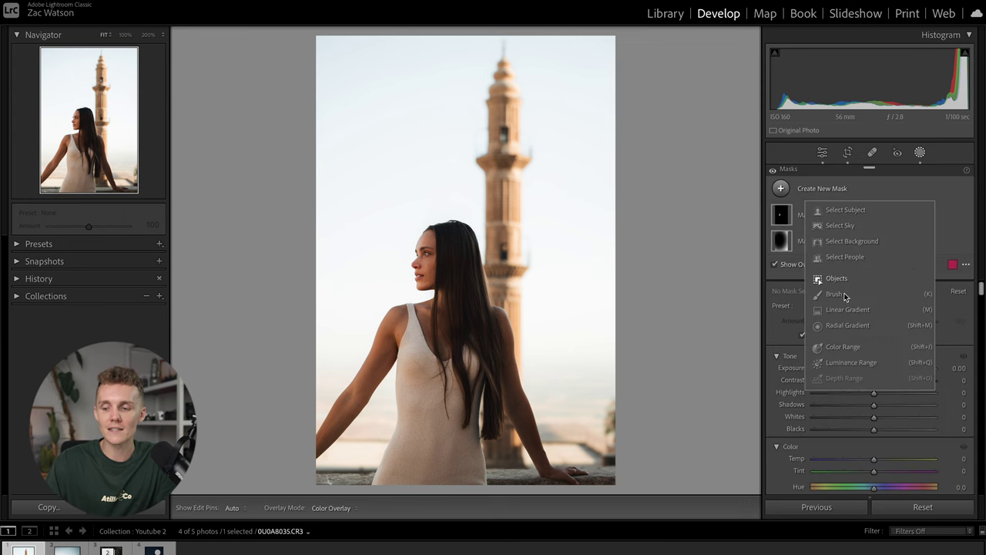
pyautogui.click(861, 218)
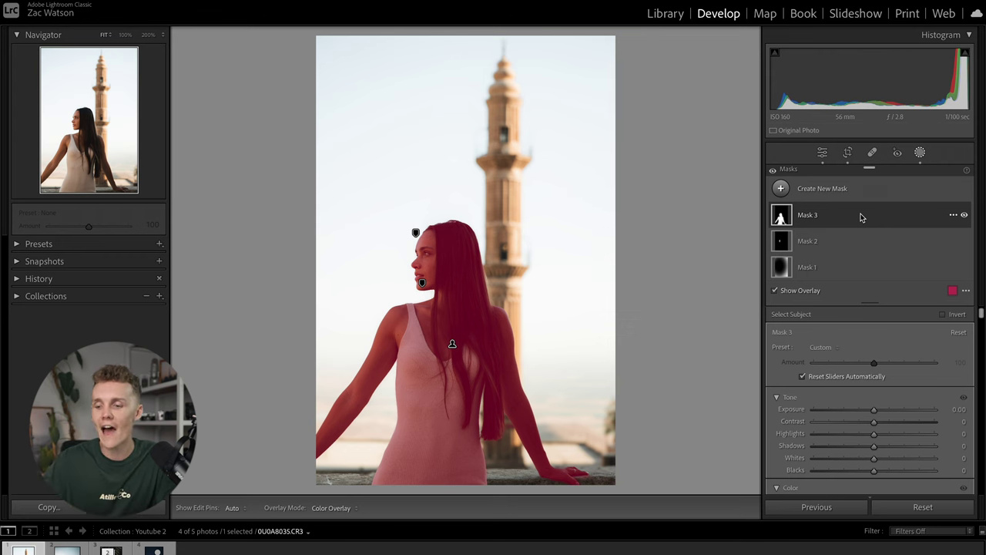
# - Change the mask overlay colour to green
pyautogui.click(952, 291)
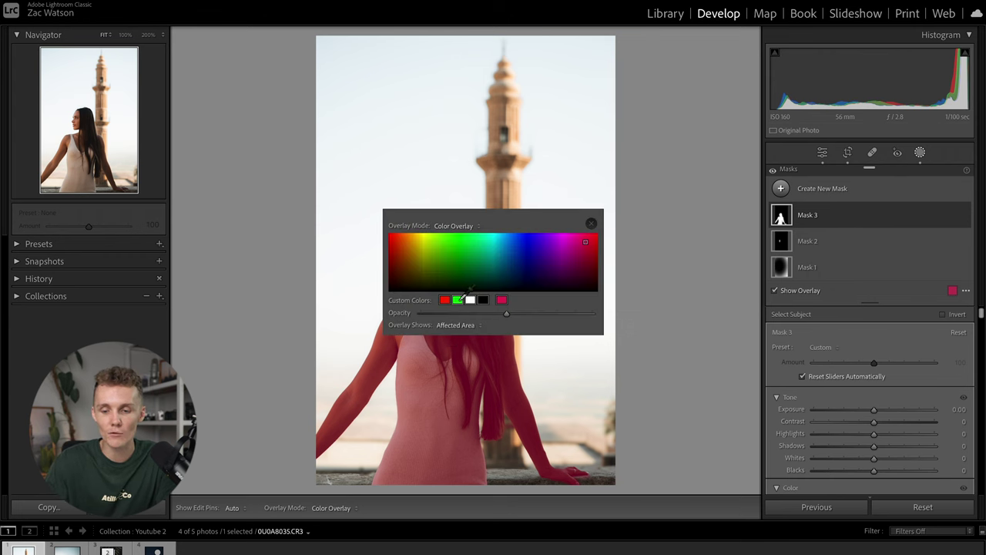
pyautogui.click(458, 300)
pyautogui.click(591, 222)
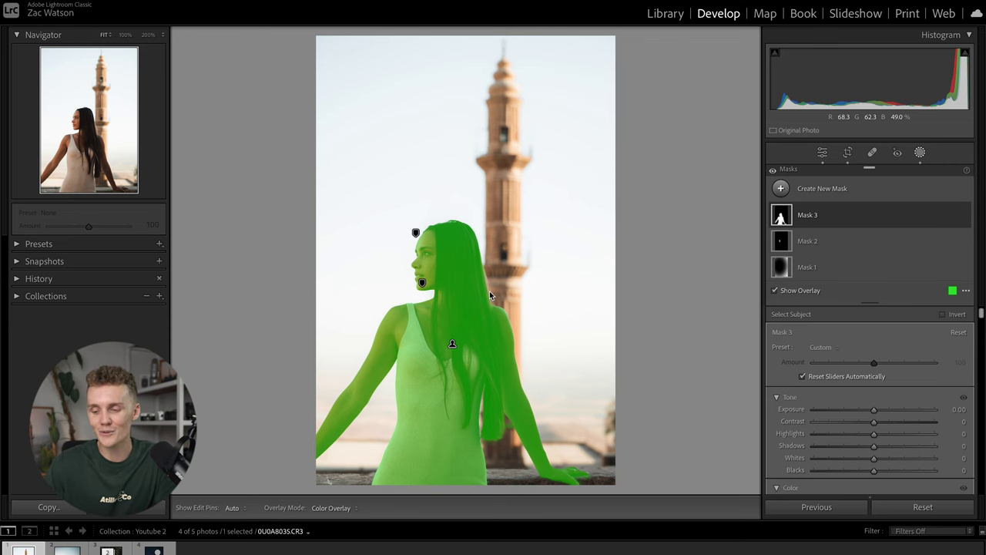
# - Lower Mask 3's Exposure to -0.02, then deselect the mask
pyautogui.moveTo(874, 409); pyautogui.dragTo(874, 409)
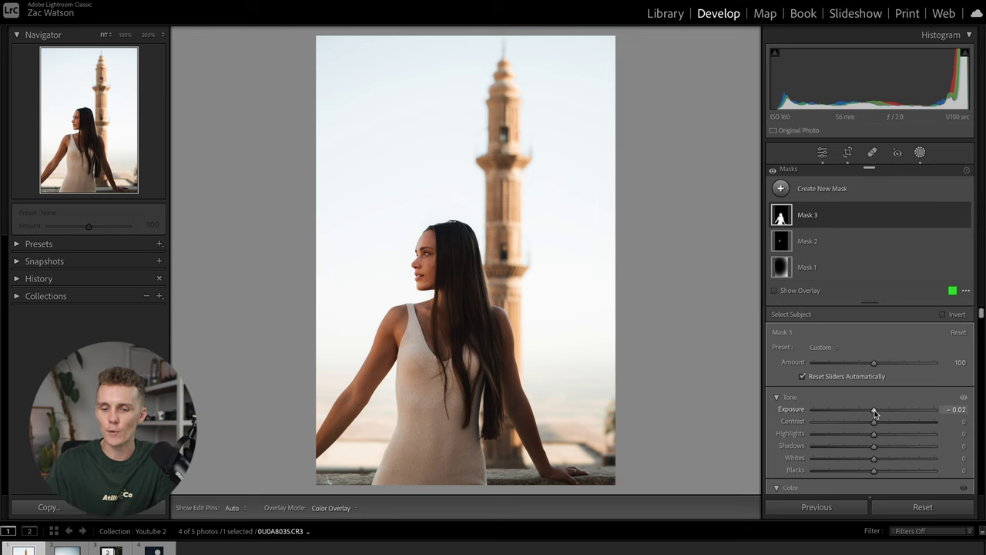
pyautogui.scroll(-4, 874, 408)
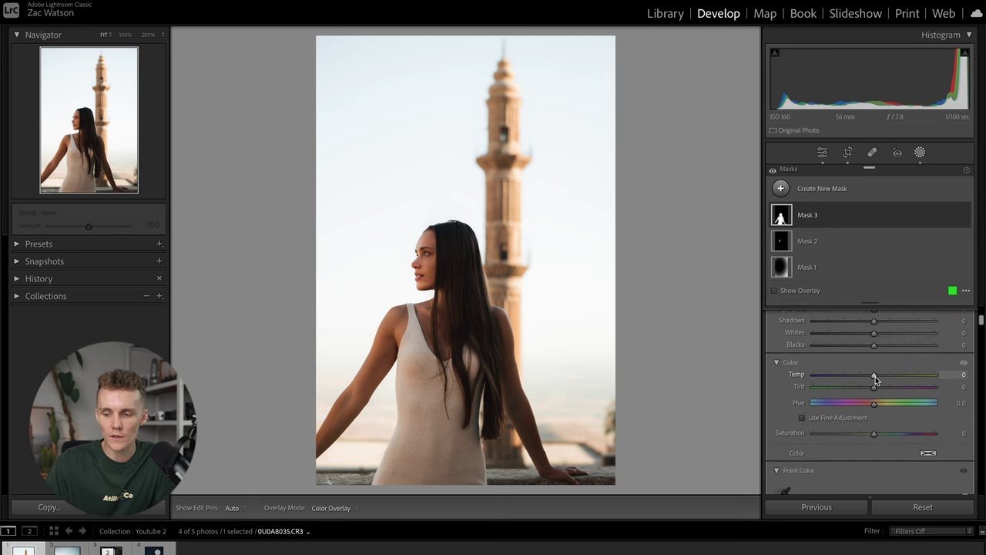
pyautogui.click(849, 358)
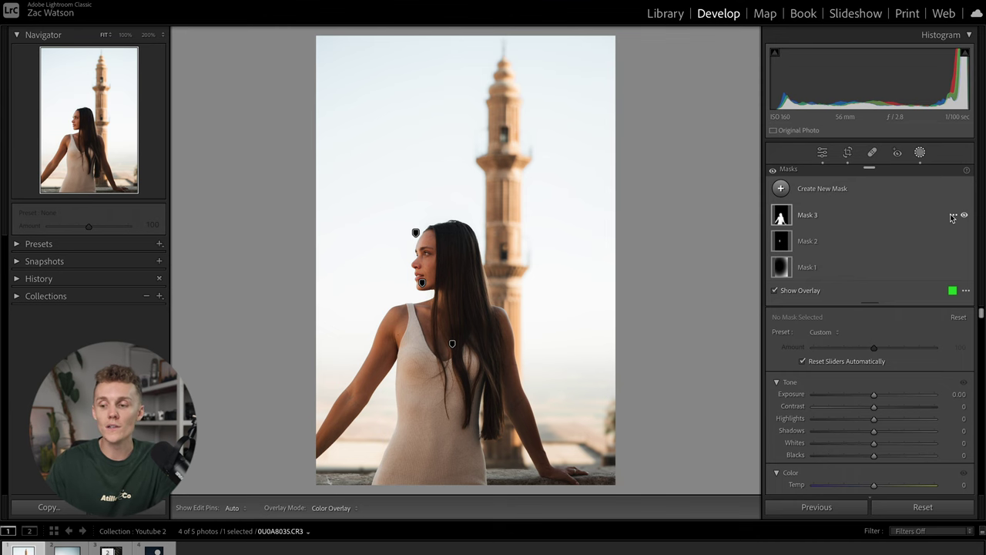
# - Duplicate and invert Mask 3 for the background, checking its coverage with the overlay
pyautogui.click(952, 217)
pyautogui.click(879, 237)
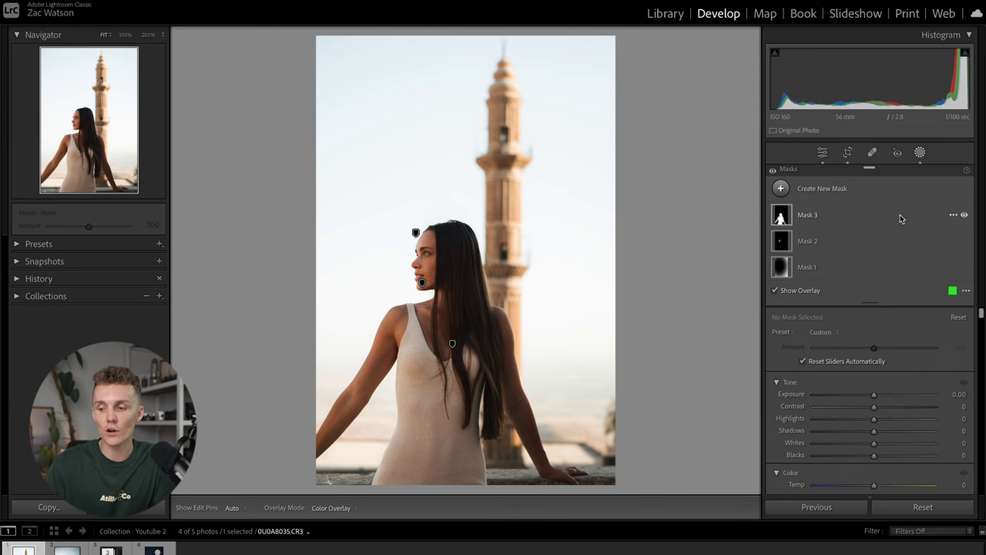
pyautogui.click(953, 218)
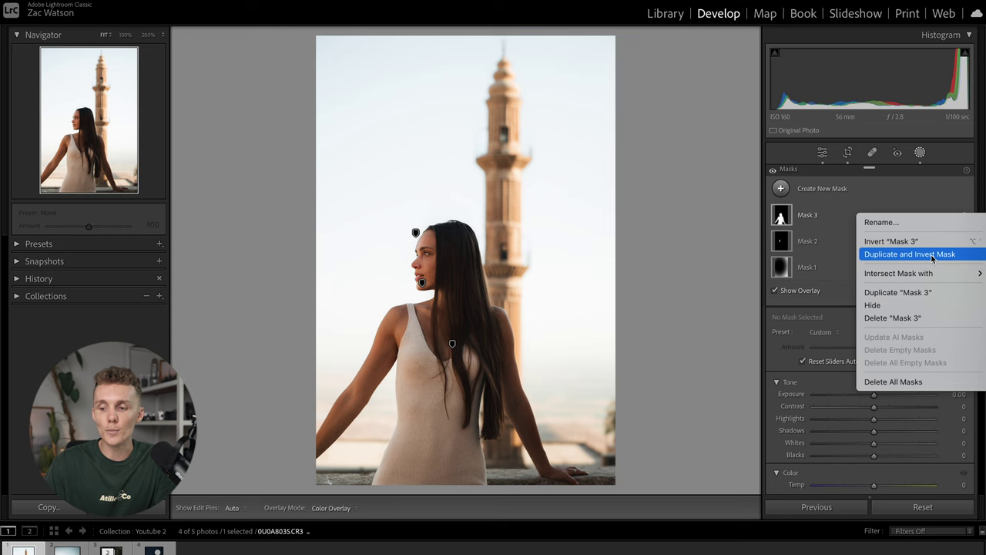
pyautogui.click(930, 255)
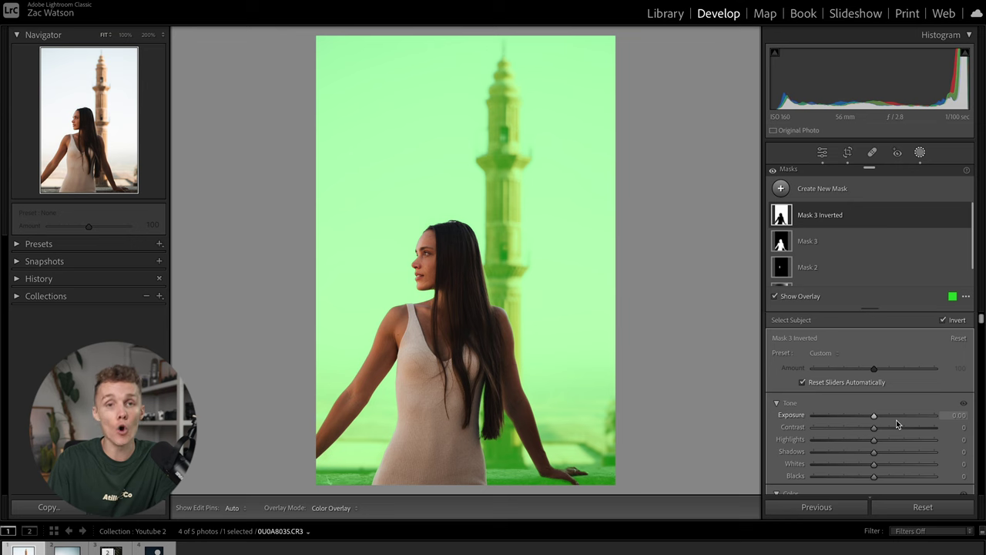
pyautogui.press('o')
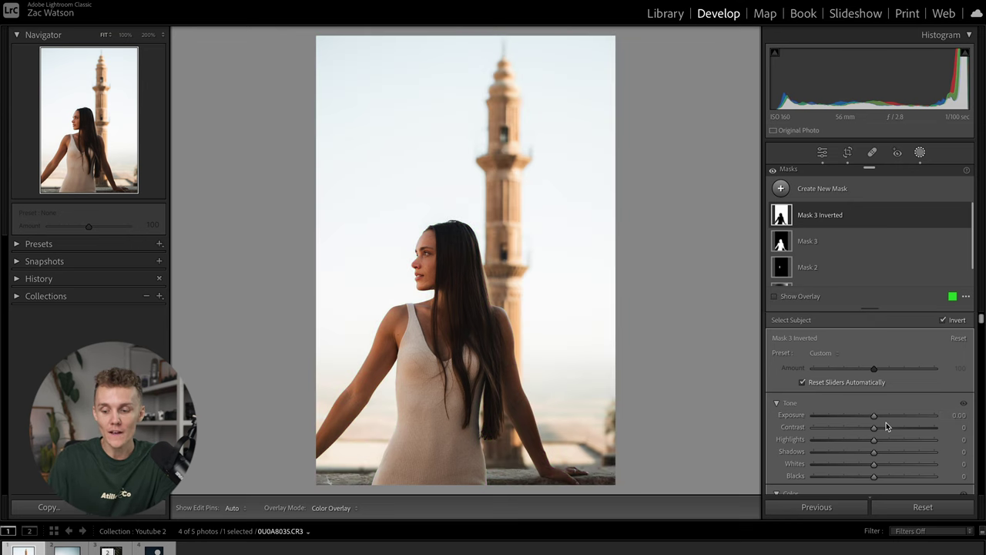
pyautogui.press('o')
pyautogui.press('o')
pyautogui.press('o')
pyautogui.press('o')
pyautogui.press('o')
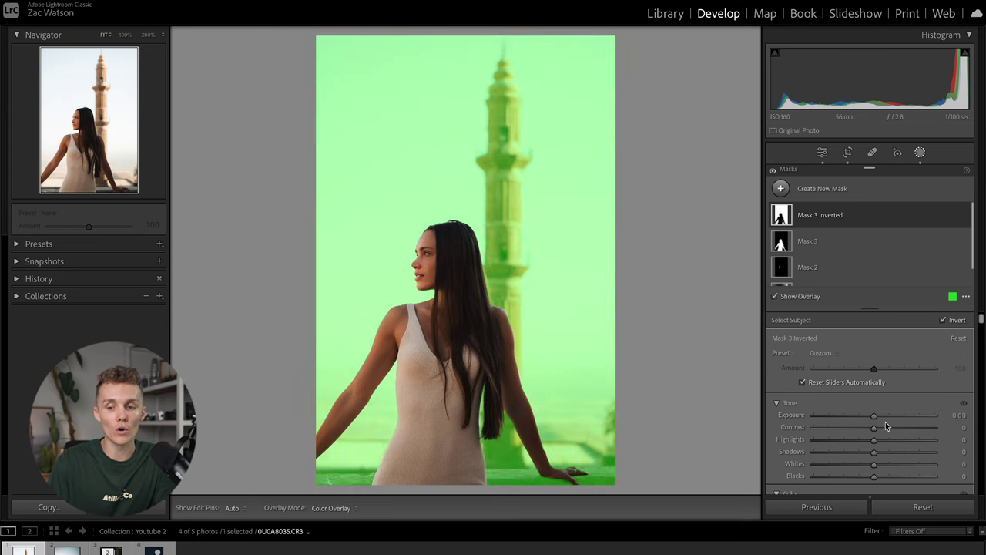
pyautogui.press('o')
pyautogui.press('o')
pyautogui.press('o')
pyautogui.press('o')
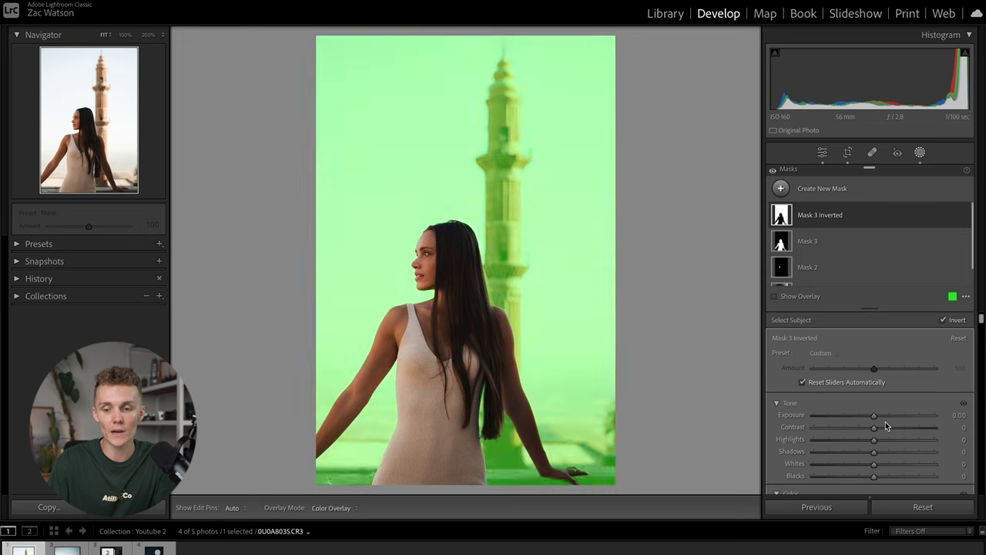
pyautogui.press('o')
# - Lower the inverted mask's Temp and Exposure to cool and darken the background
pyautogui.scroll(-3, 874, 393)
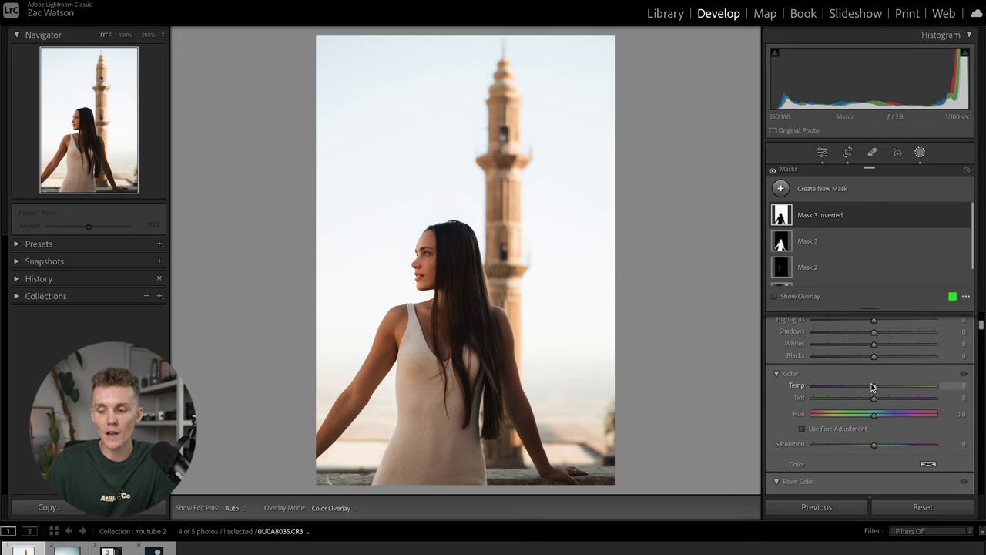
pyautogui.moveTo(873, 387); pyautogui.dragTo(867, 389)
pyautogui.scroll(2, 871, 378)
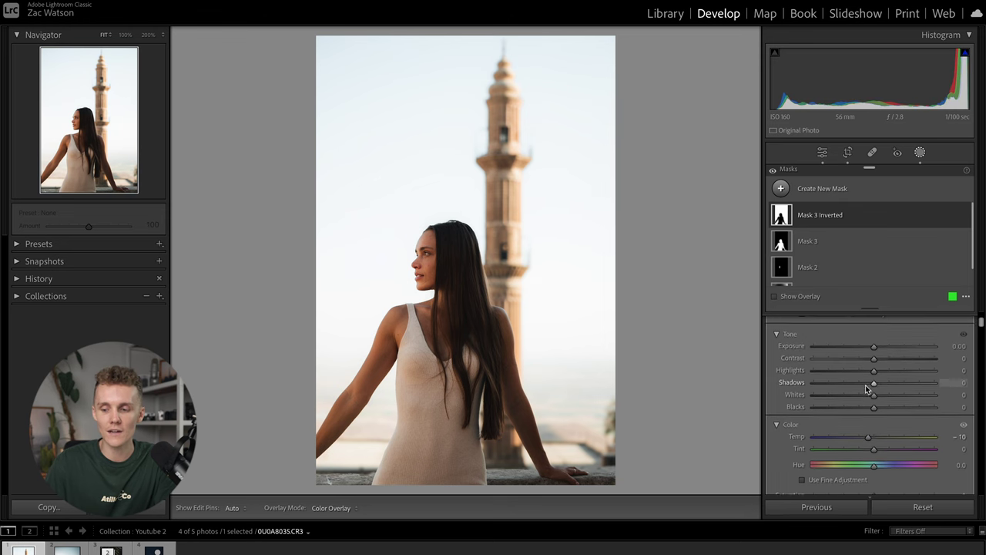
pyautogui.moveTo(875, 347); pyautogui.dragTo(870, 350)
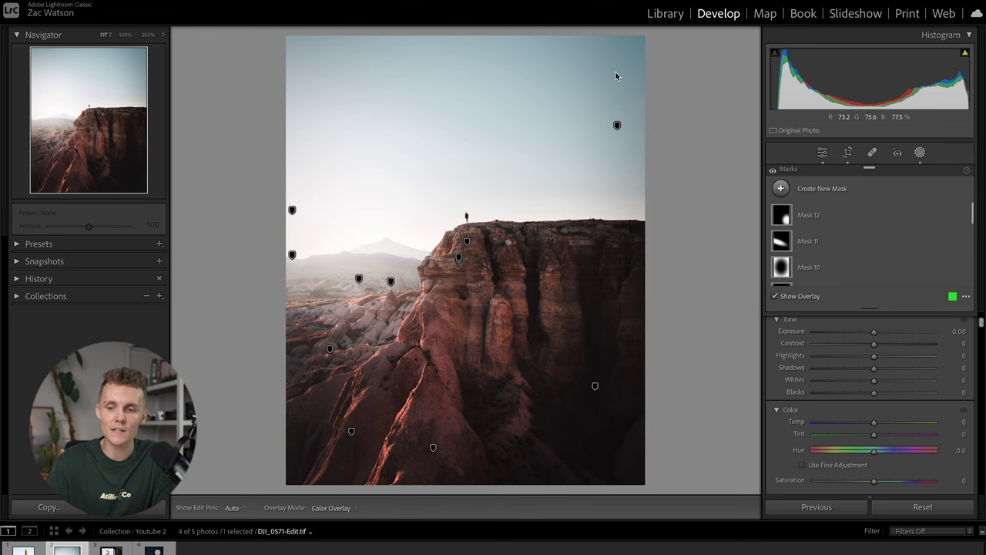
# - Draw a radial gradient over the sky and cliff, then delete it
pyautogui.click(782, 190)
pyautogui.click(821, 335)
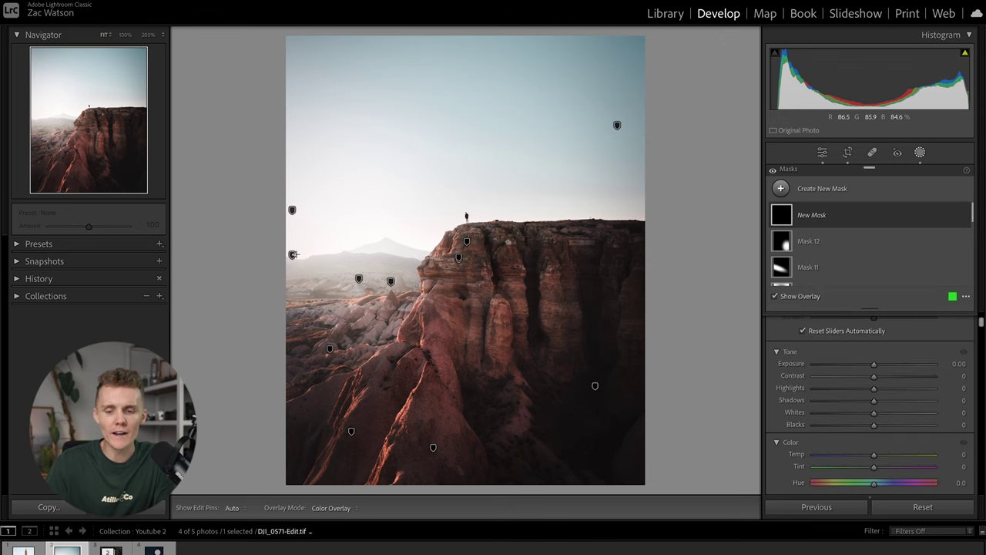
pyautogui.moveTo(269, 233); pyautogui.dragTo(590, 328)
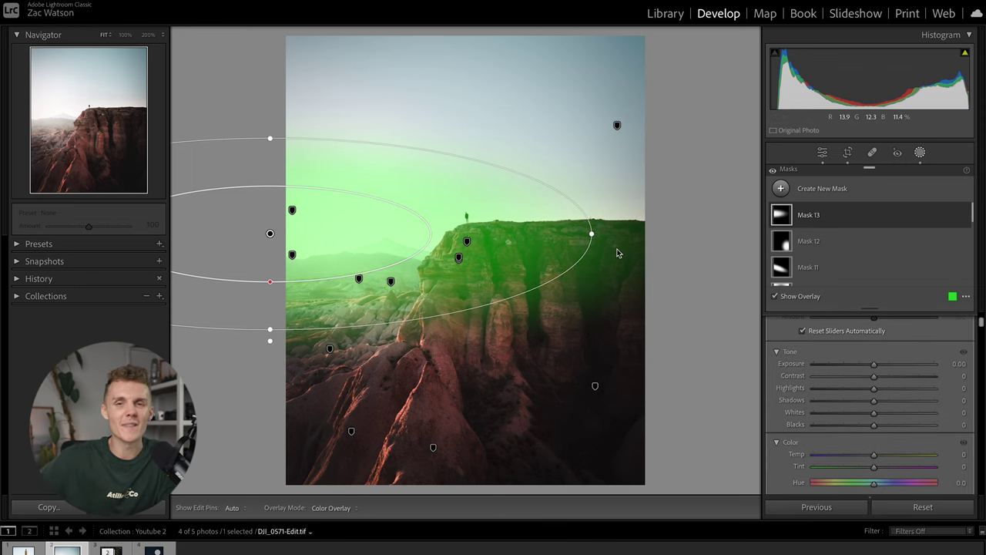
pyautogui.press('Delete')
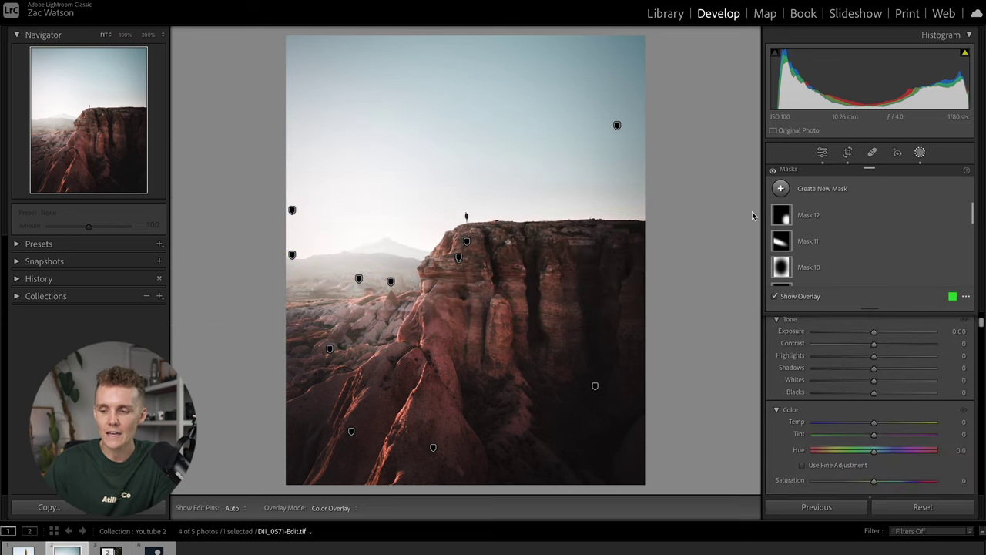
# - Add a luminance range mask sampled from the sky, narrow it, and raise Exposure to 0.13
pyautogui.click(780, 189)
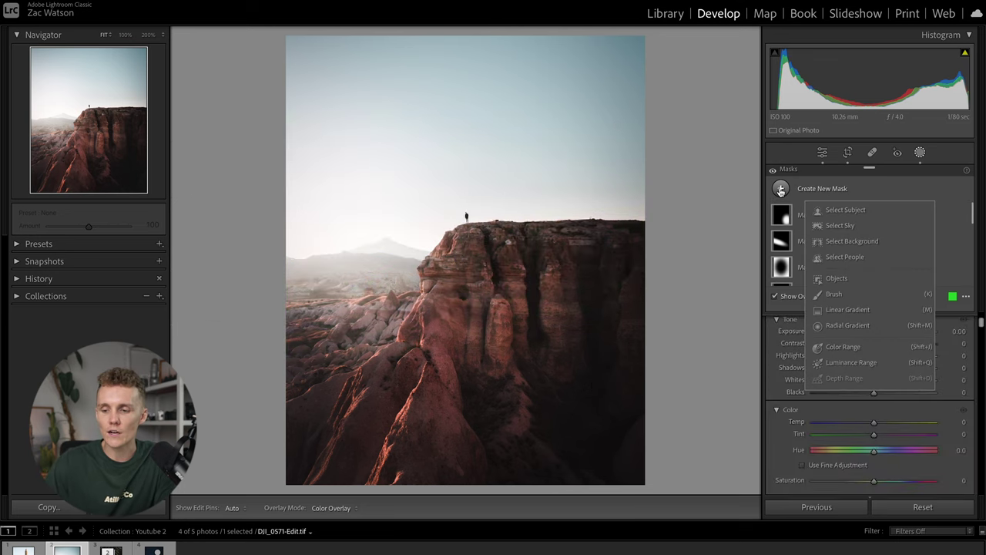
pyautogui.click(850, 362)
pyautogui.click(316, 232)
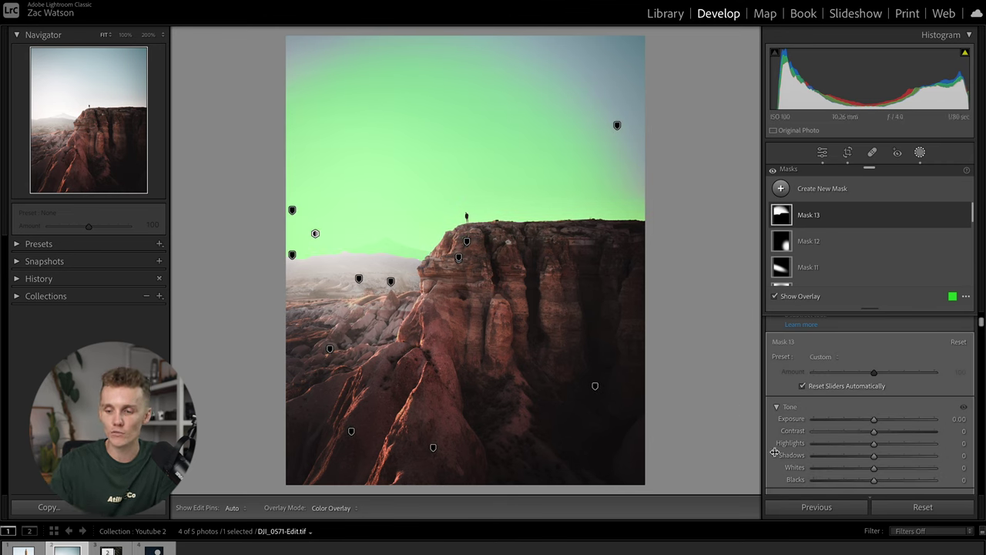
pyautogui.scroll(2, 847, 375)
pyautogui.scroll(1, 847, 376)
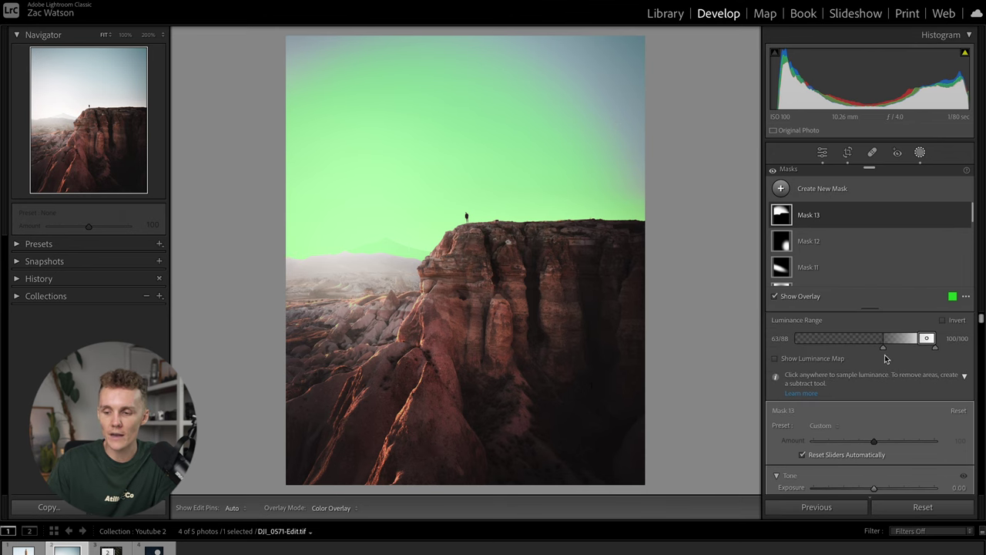
pyautogui.moveTo(885, 349); pyautogui.dragTo(853, 359)
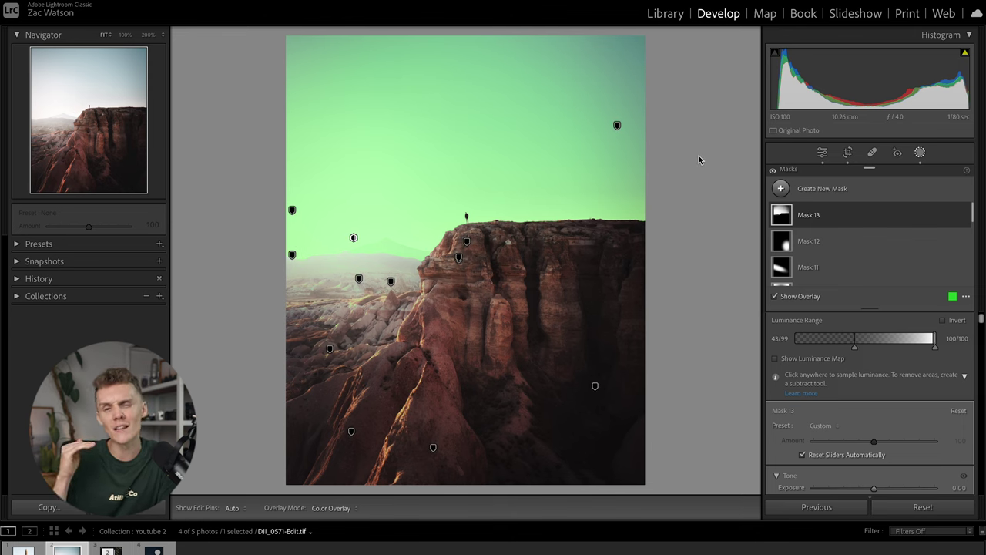
pyautogui.scroll(-2, 842, 372)
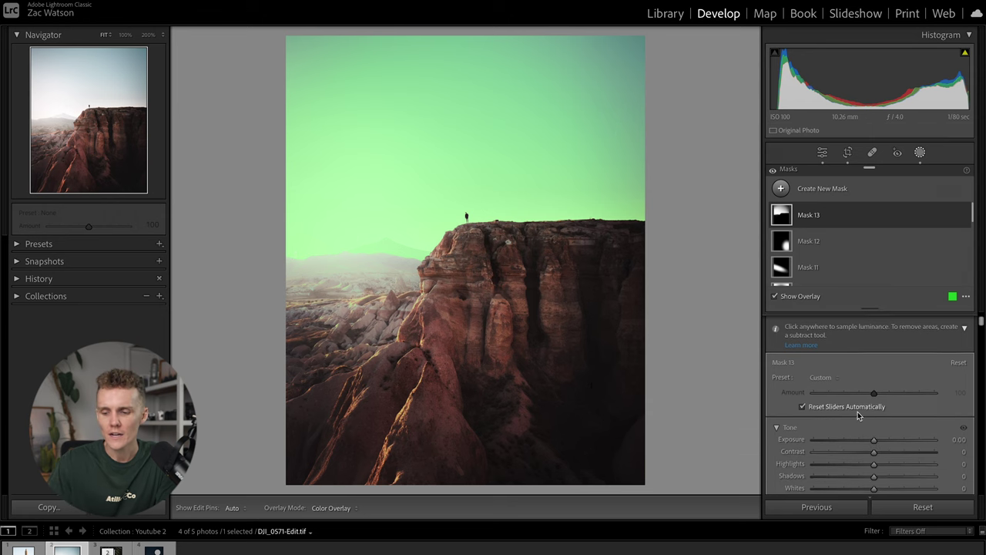
pyautogui.moveTo(874, 440); pyautogui.dragTo(879, 439)
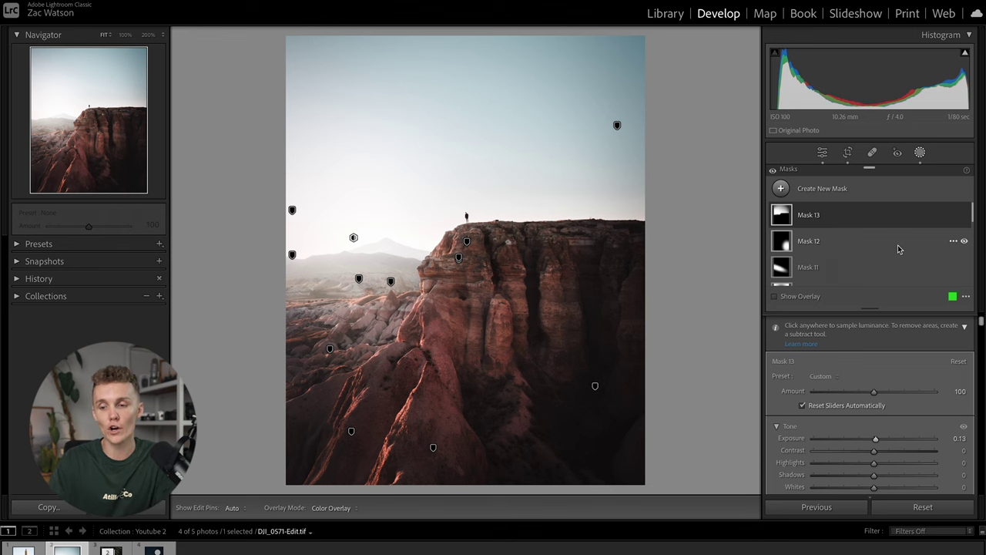
# - Add a color range mask sampled from the red cliff and tighten its range
pyautogui.click(782, 190)
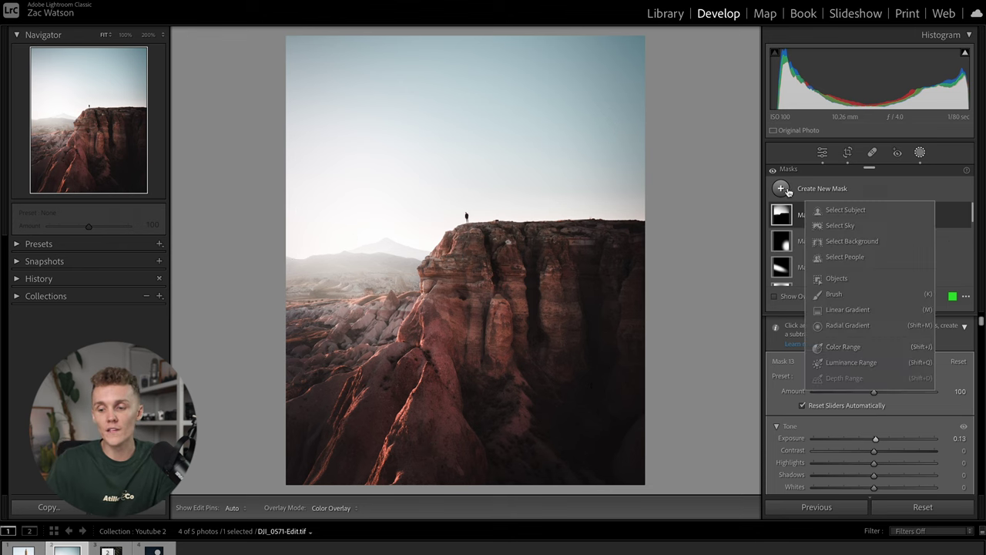
pyautogui.click(859, 353)
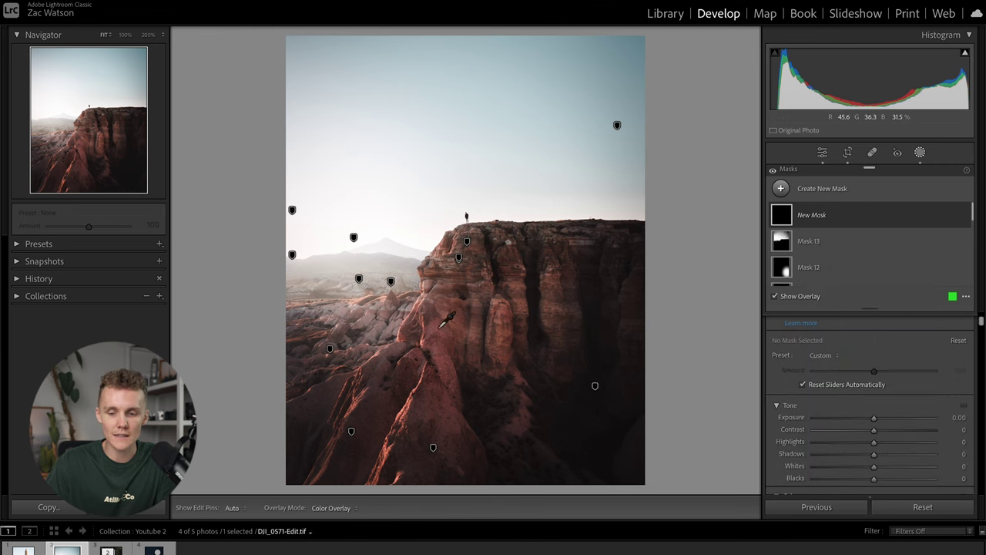
pyautogui.click(438, 328)
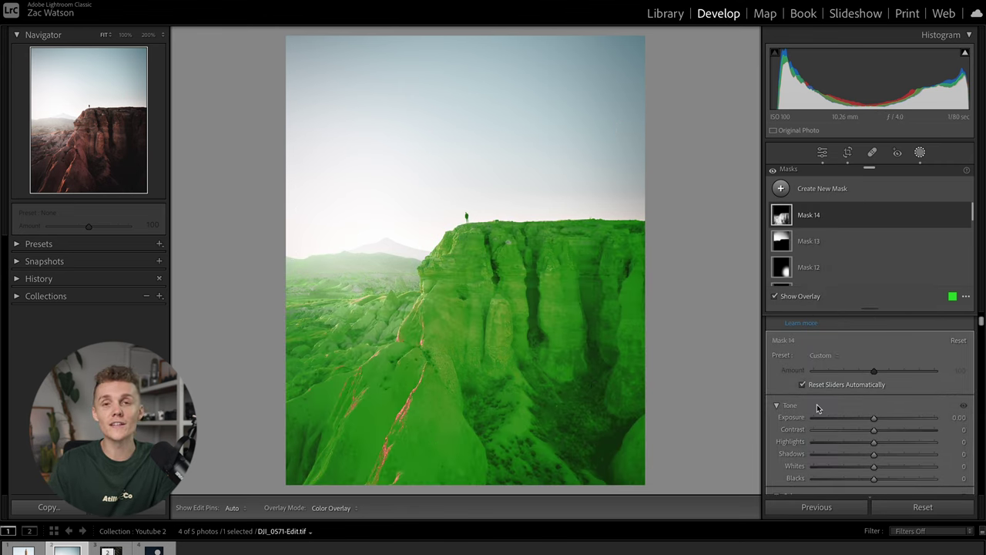
pyautogui.scroll(2, 818, 409)
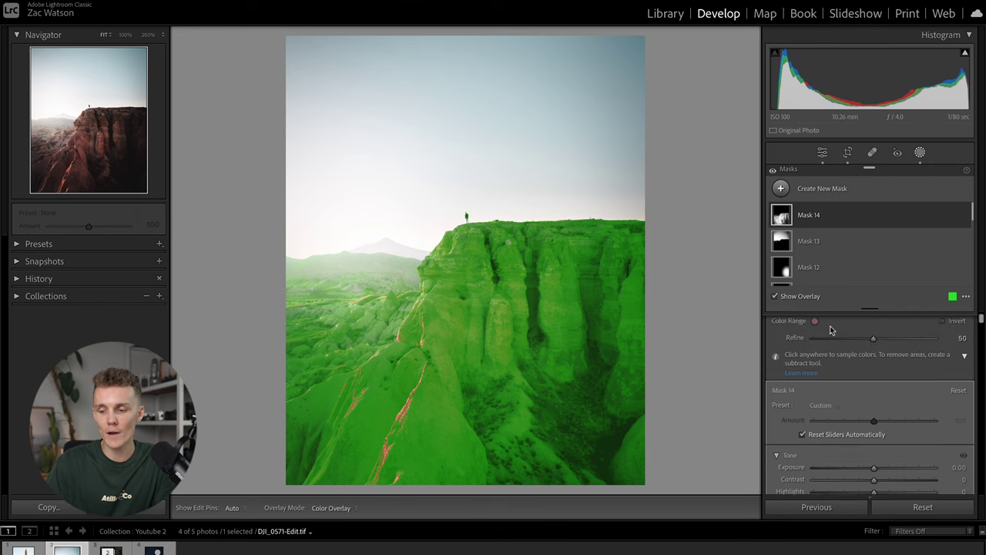
pyautogui.moveTo(872, 339); pyautogui.dragTo(817, 348)
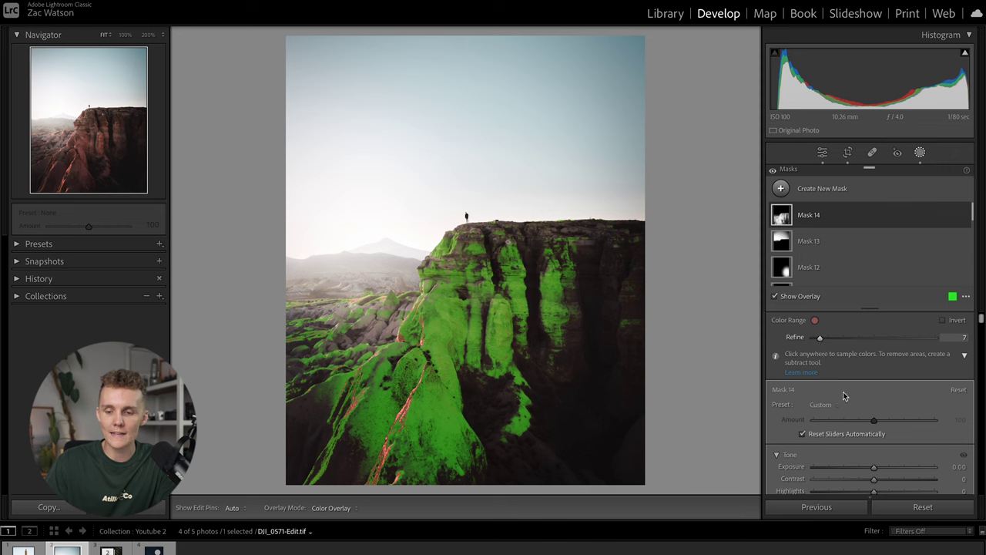
# - Test darkening the cliff mask, then clear its colour-range selection
pyautogui.scroll(-3, 878, 362)
pyautogui.moveTo(874, 363)
pyautogui.mouseDown()
pyautogui.moveTo(863, 365)
pyautogui.moveTo(876, 365)
pyautogui.mouseUp()
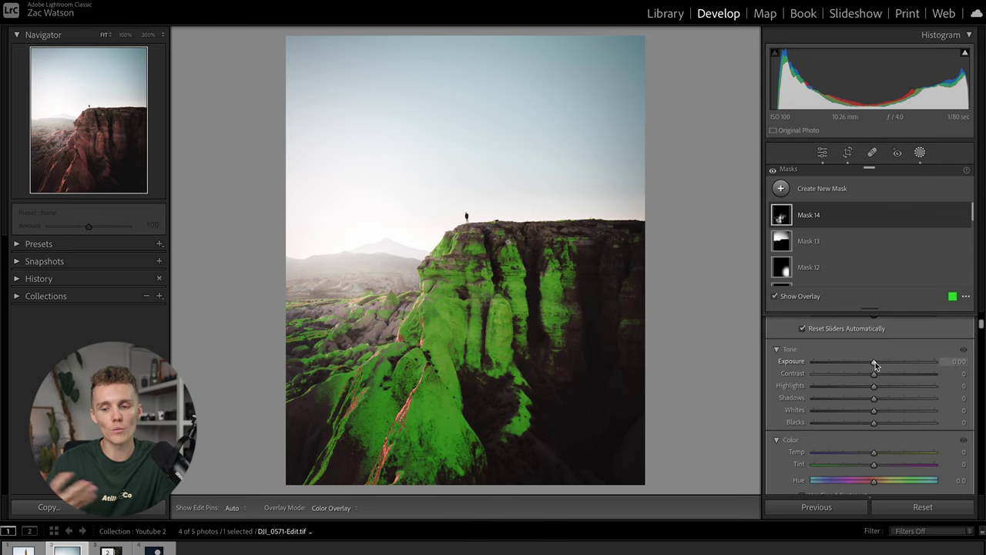
pyautogui.click(875, 212)
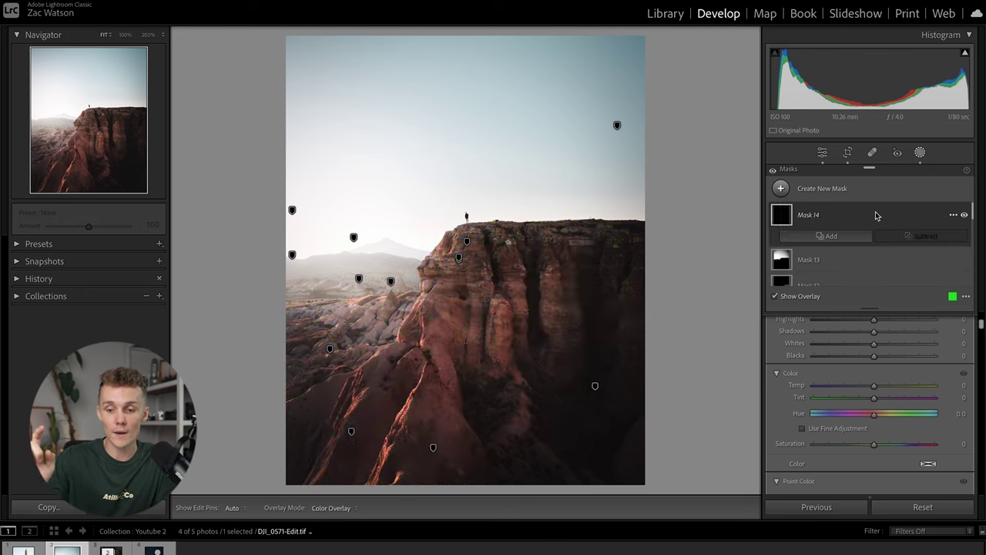
# - Draw a new radial gradient mask over the cliff
pyautogui.click(780, 190)
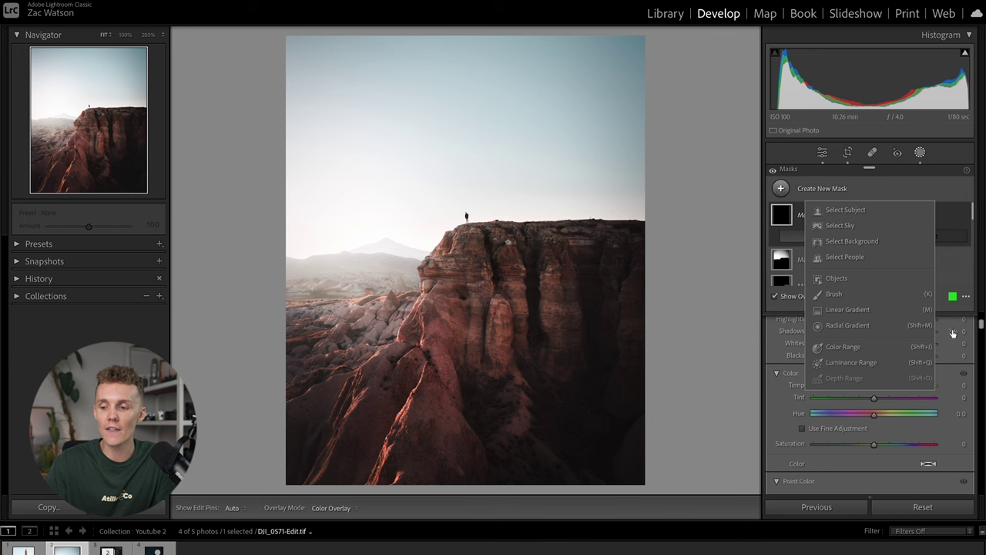
pyautogui.click(851, 332)
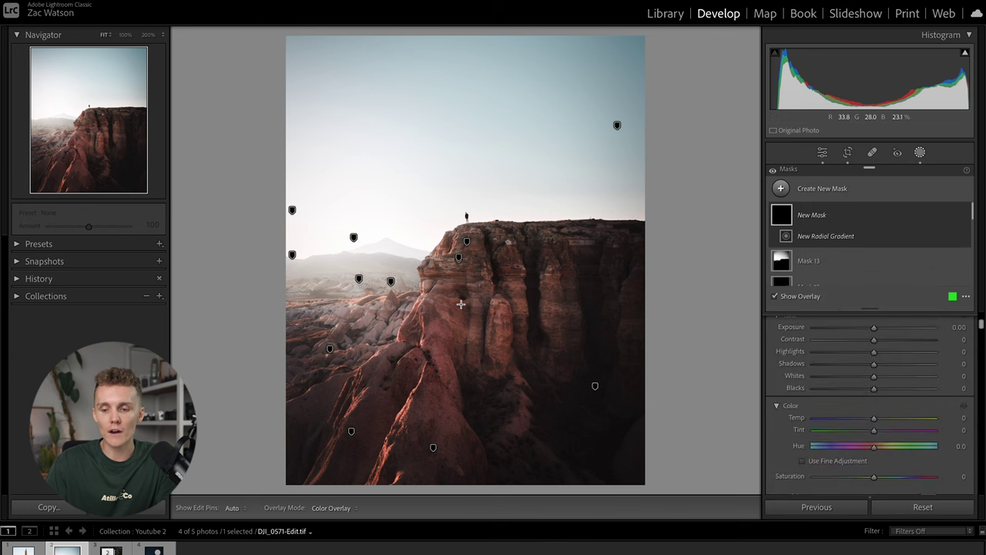
pyautogui.moveTo(477, 307); pyautogui.dragTo(609, 336)
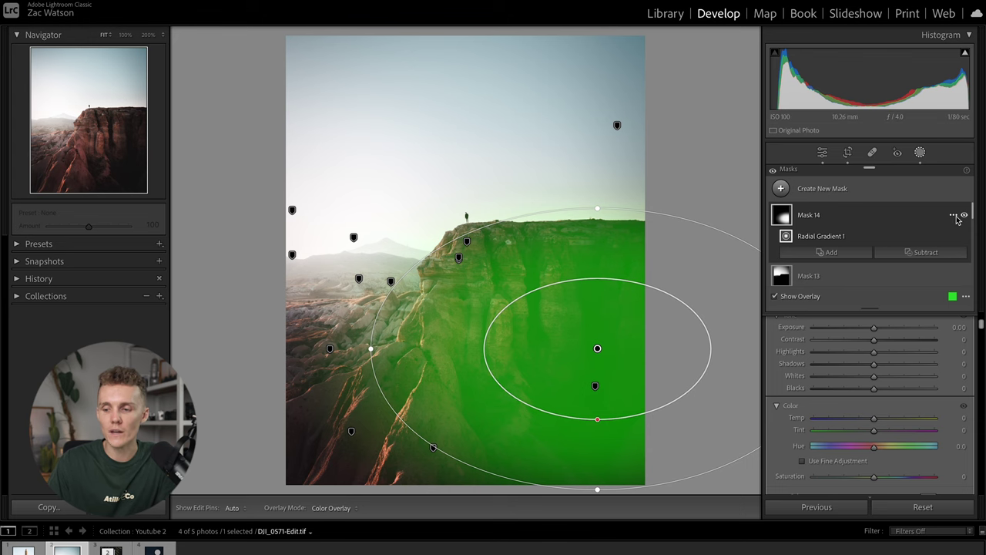
# - Intersect Mask 14 with a colour range sampled from the cliff
pyautogui.click(963, 215)
pyautogui.moveTo(940, 276)
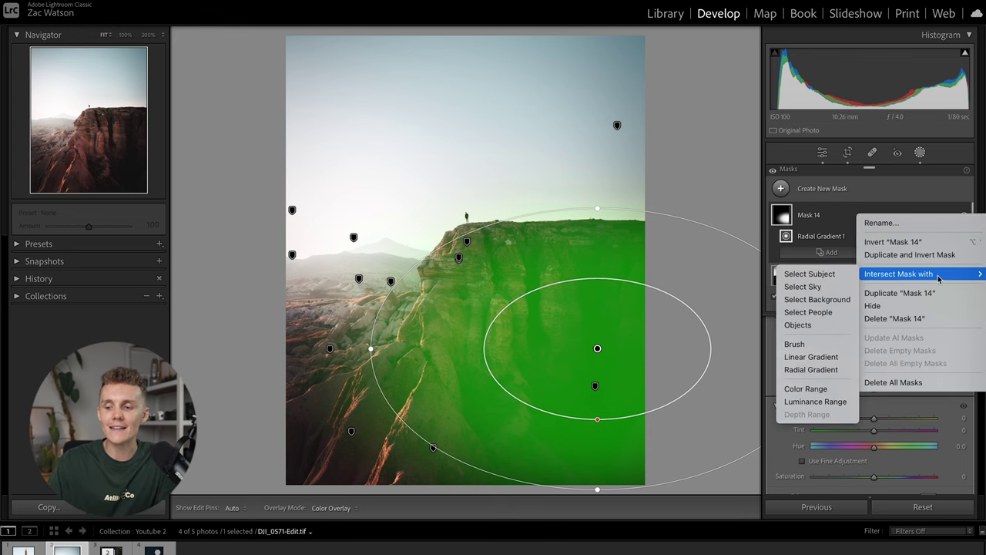
pyautogui.click(805, 388)
pyautogui.click(500, 306)
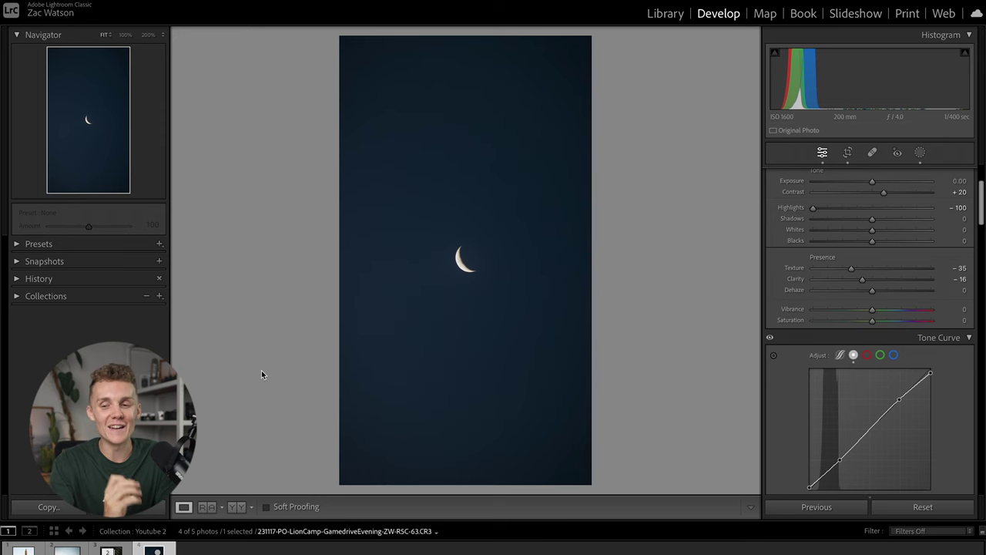
# - Crop the moon photo, cycling guide overlays: centred cross, golden spiral, grid, triangle
pyautogui.click(847, 153)
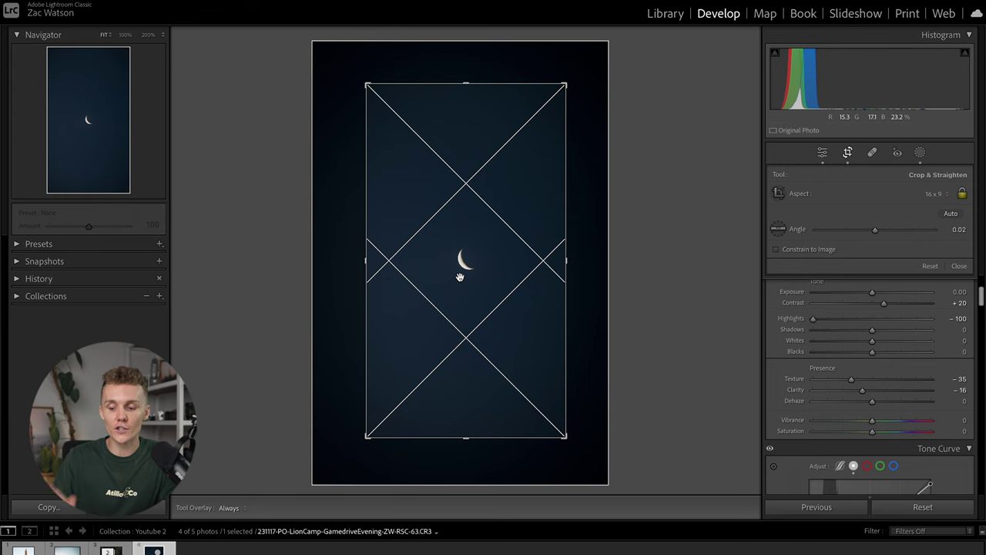
pyautogui.press('o')
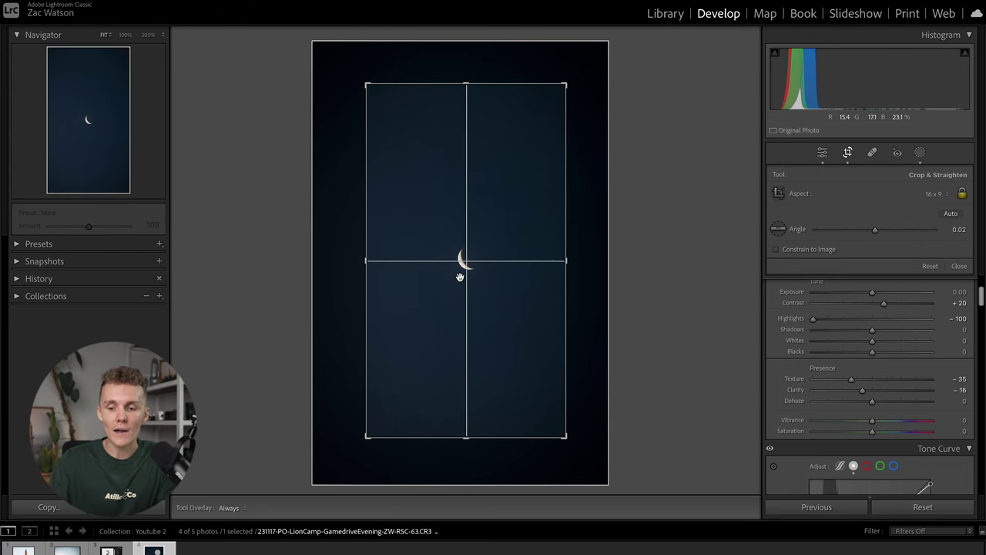
pyautogui.press('o')
pyautogui.press('o')
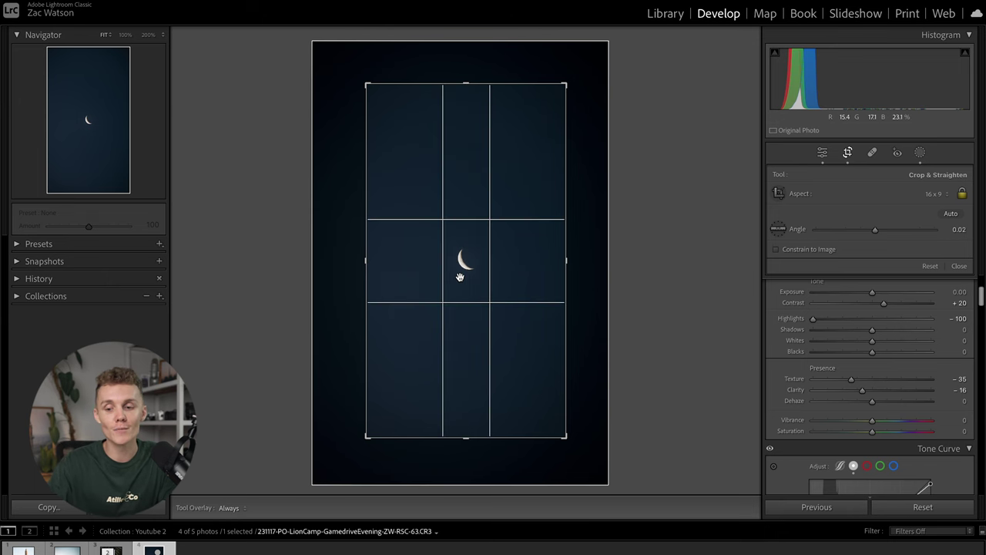
pyautogui.press('o')
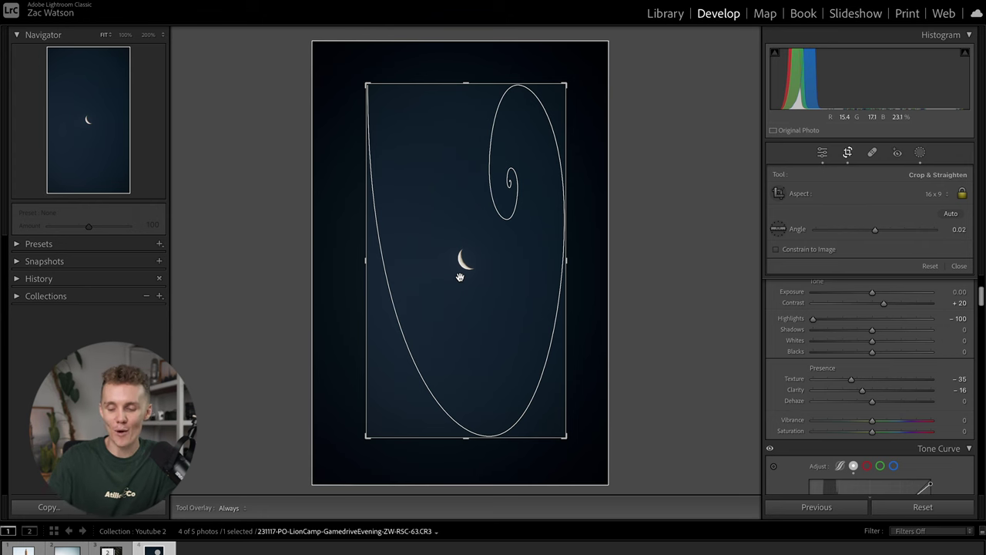
pyautogui.press('o')
pyautogui.press('o')
pyautogui.press('o')
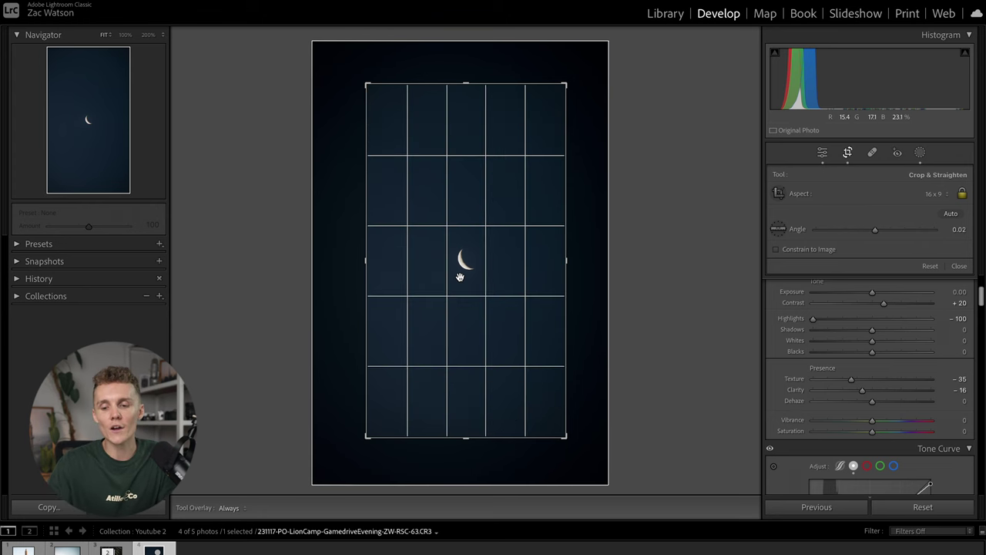
pyautogui.press('o')
pyautogui.press('o')
pyautogui.press('o')
pyautogui.press('o')
pyautogui.press('o')
pyautogui.press('o')
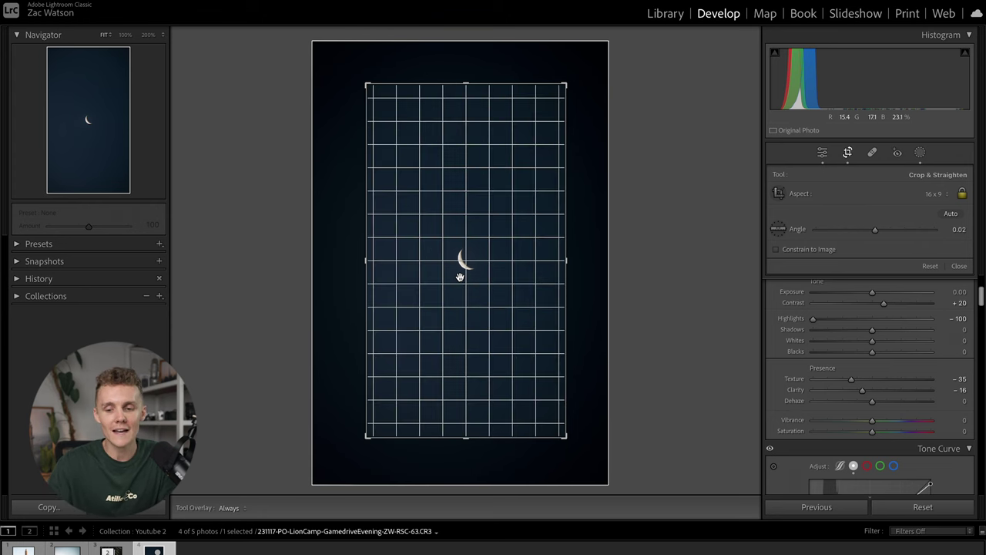
pyautogui.click(465, 81)
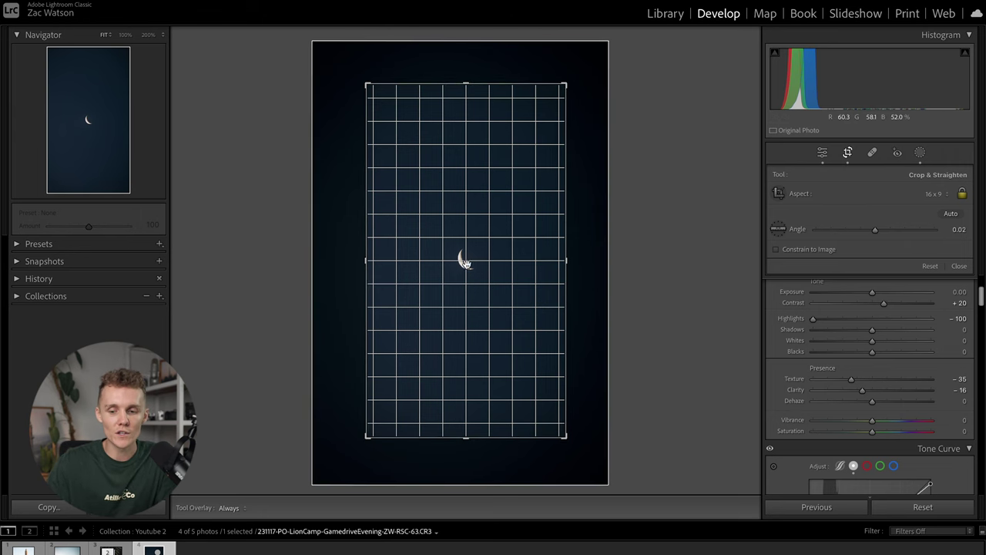
pyautogui.click(469, 84)
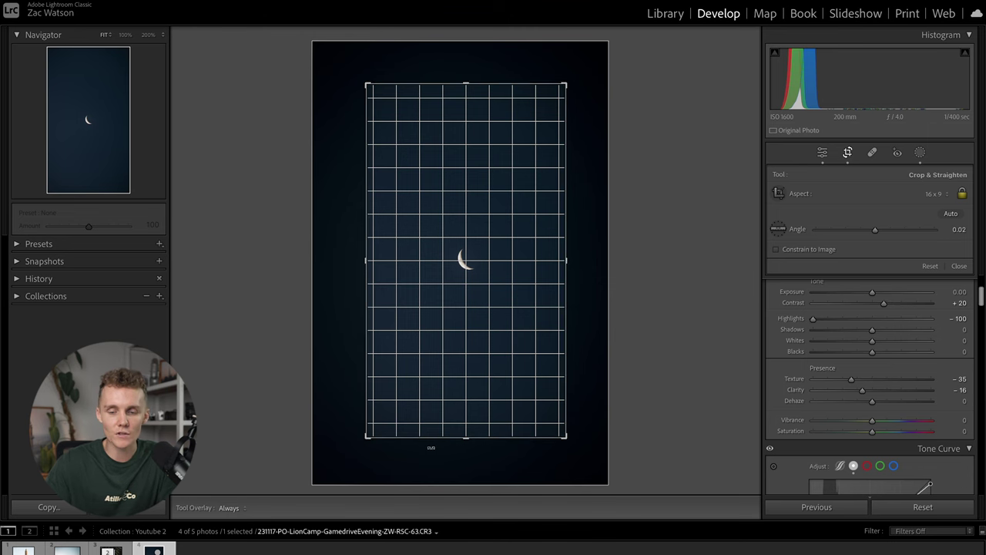
pyautogui.press('o')
pyautogui.press('o')
pyautogui.press('o')
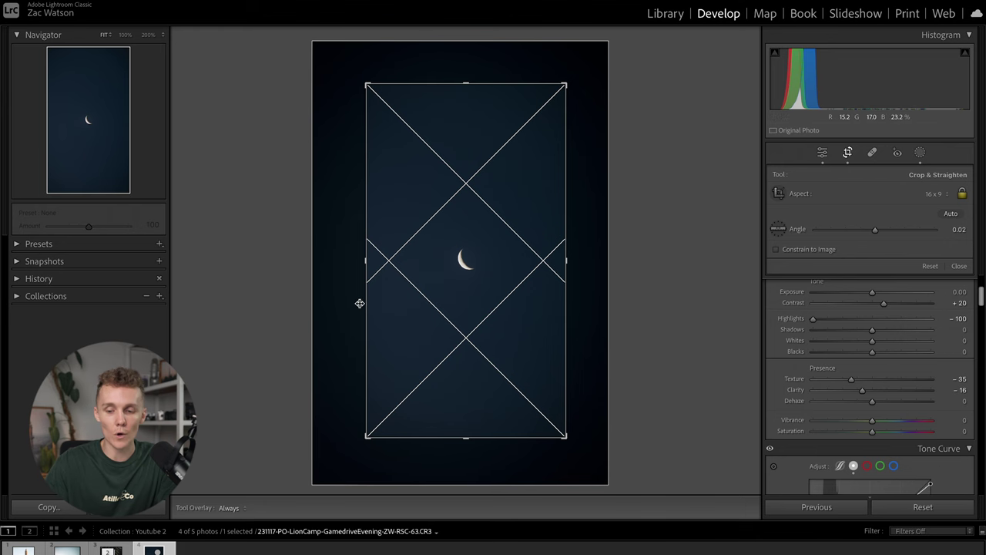
pyautogui.press('o')
pyautogui.press('o')
pyautogui.press('o')
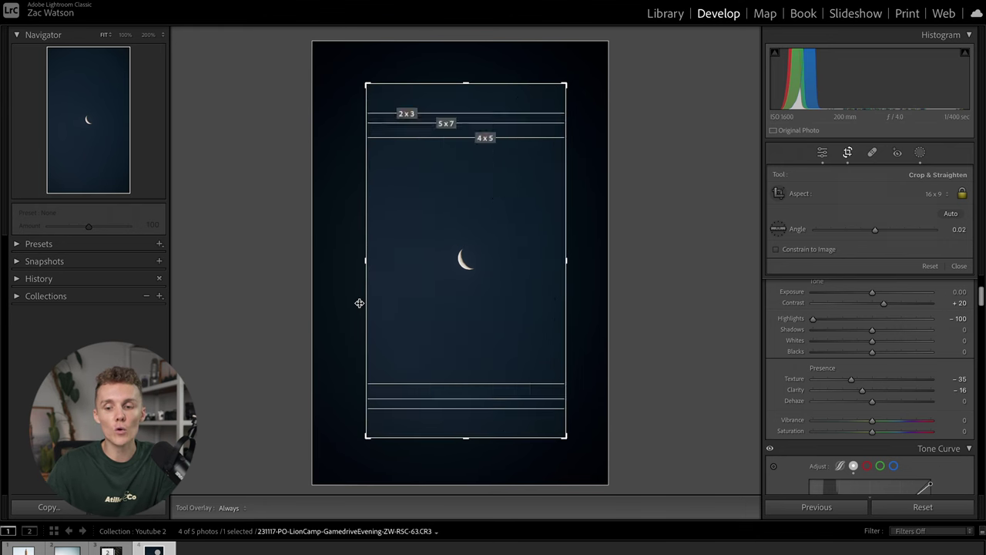
pyautogui.press('o')
pyautogui.press('o')
pyautogui.press('o')
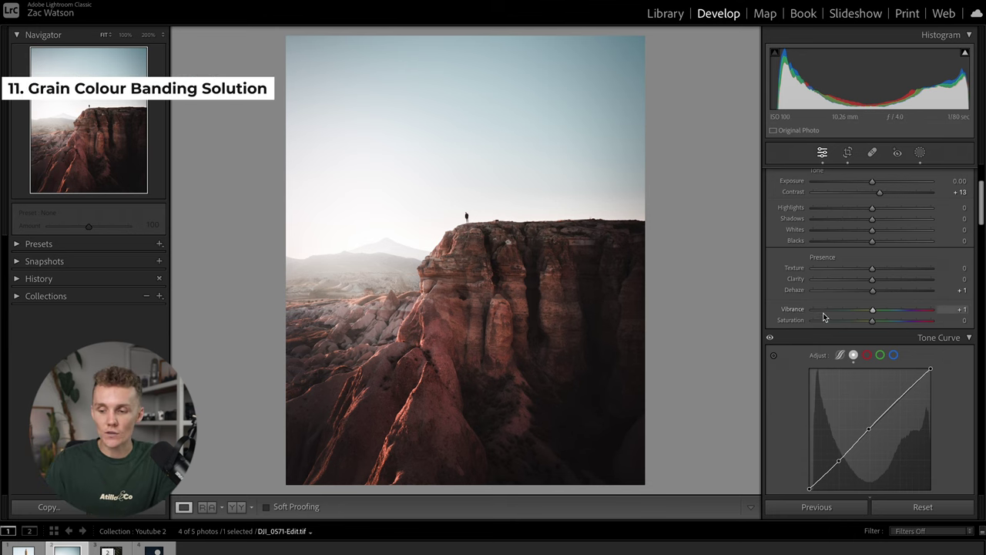
# - Raise the cliff photo's Grain Amount in Effects from 13 to 18
pyautogui.scroll(-10, 823, 316)
pyautogui.scroll(-10, 822, 316)
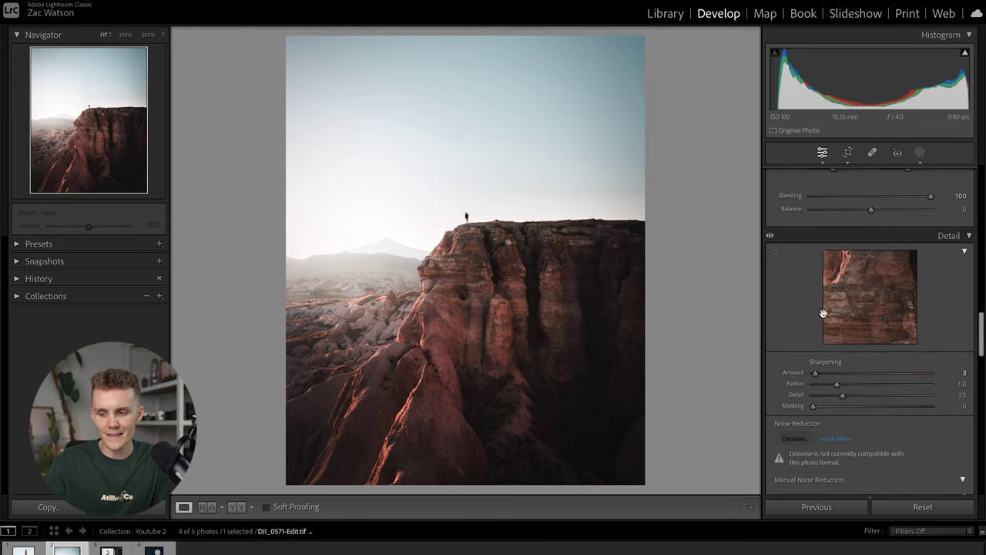
pyautogui.scroll(-8, 823, 314)
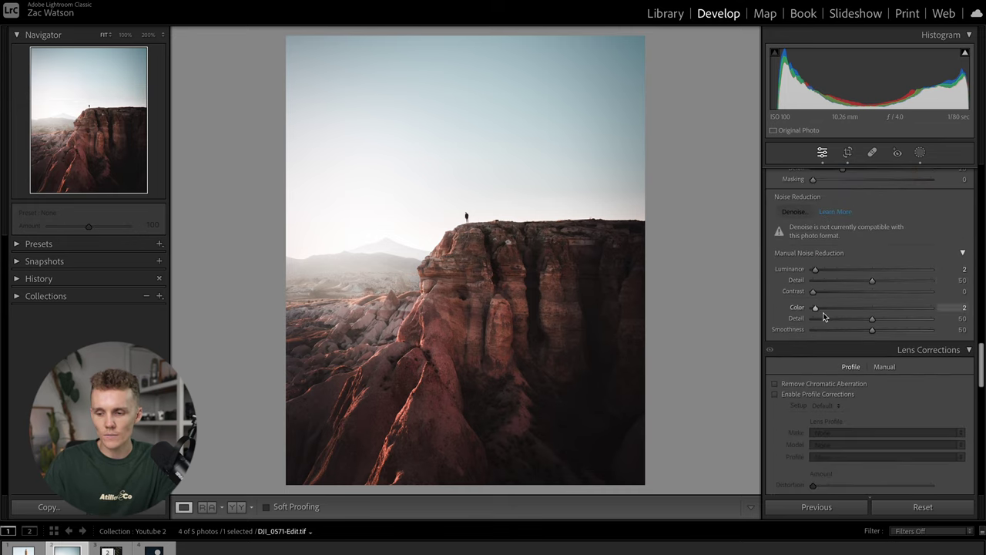
pyautogui.scroll(-8, 823, 316)
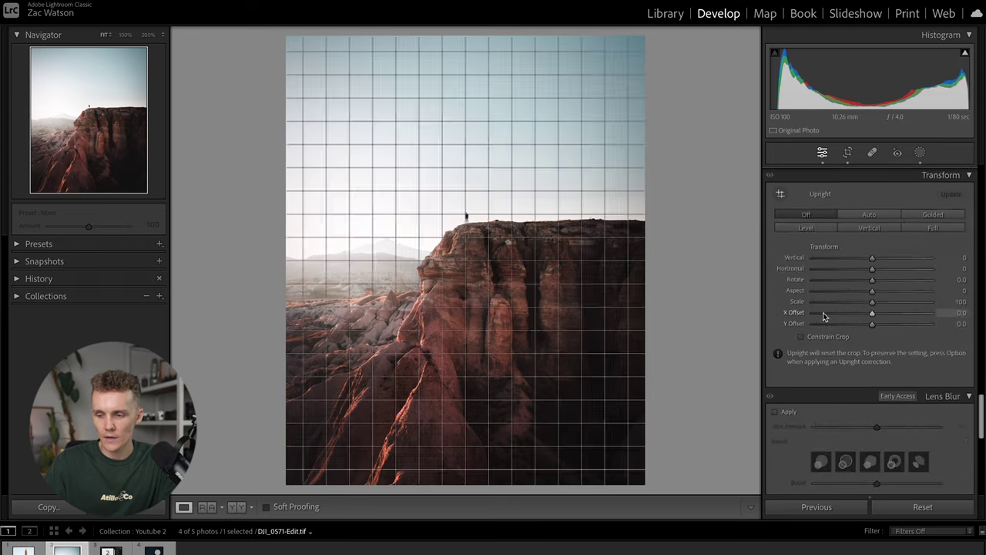
pyautogui.scroll(-2, 824, 316)
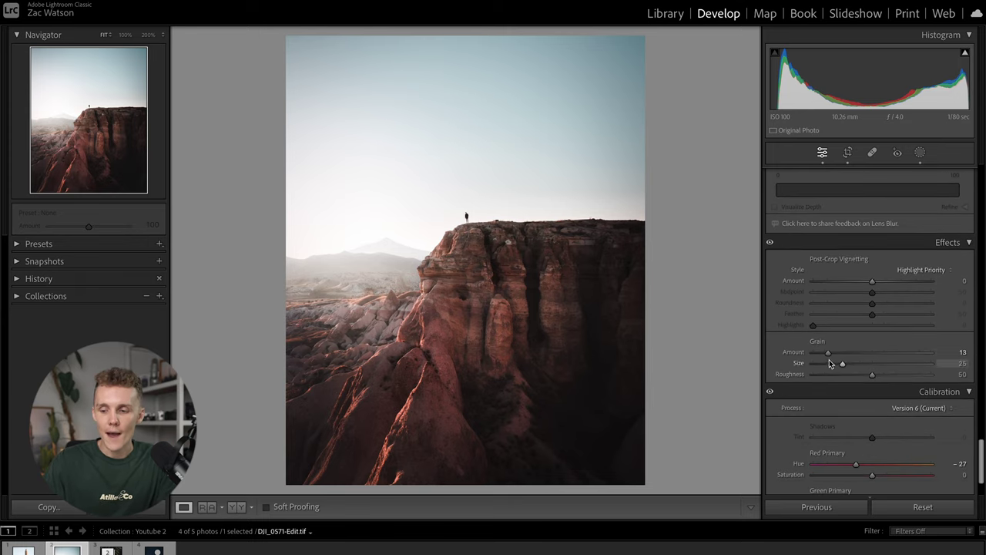
pyautogui.moveTo(828, 355); pyautogui.dragTo(826, 356)
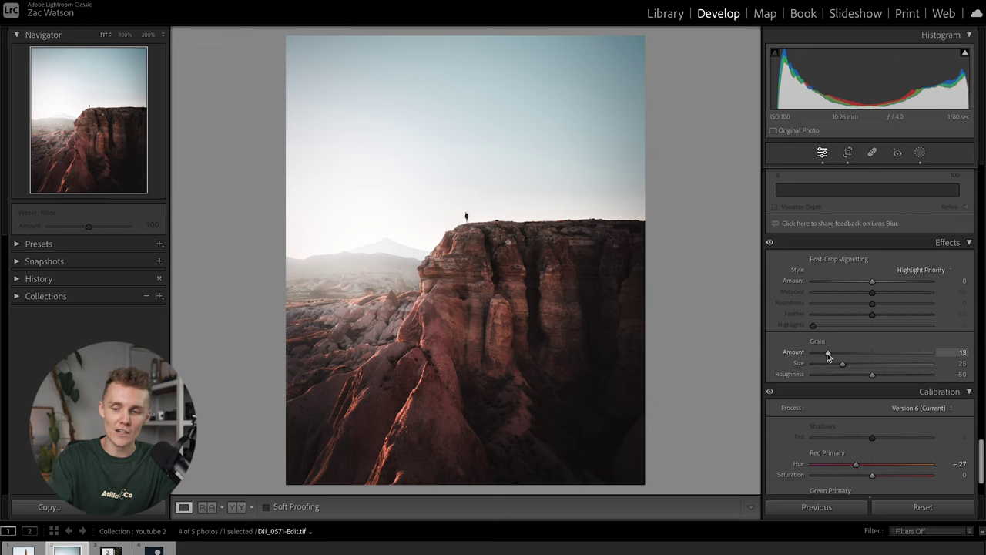
pyautogui.moveTo(828, 356); pyautogui.dragTo(834, 355)
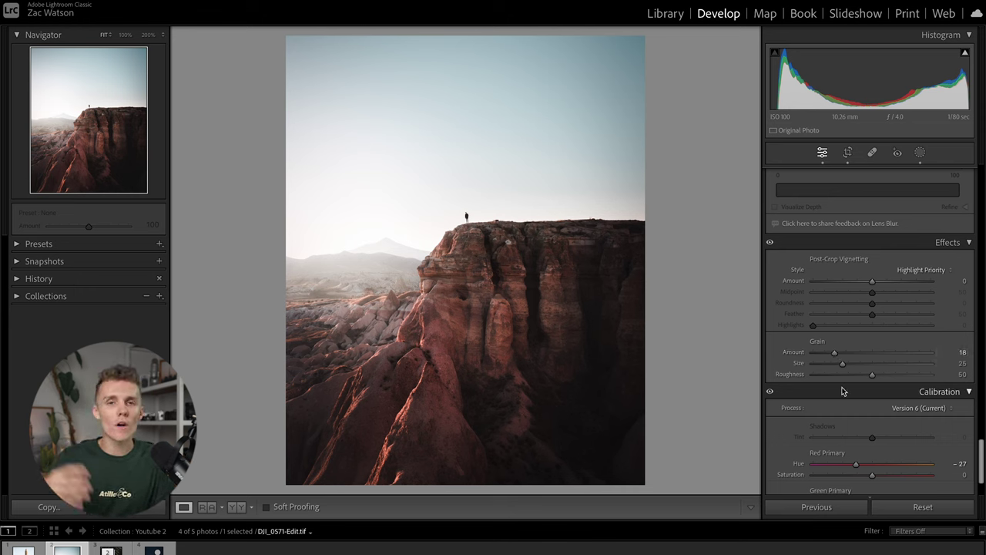